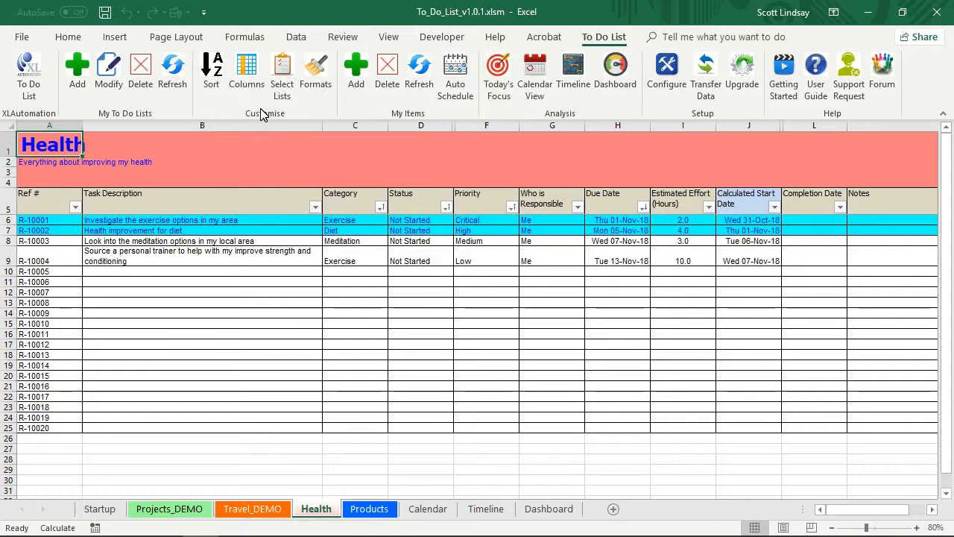
- Open the custom select lists and add "New Item" to the Category options of the Health list
click(282, 69)
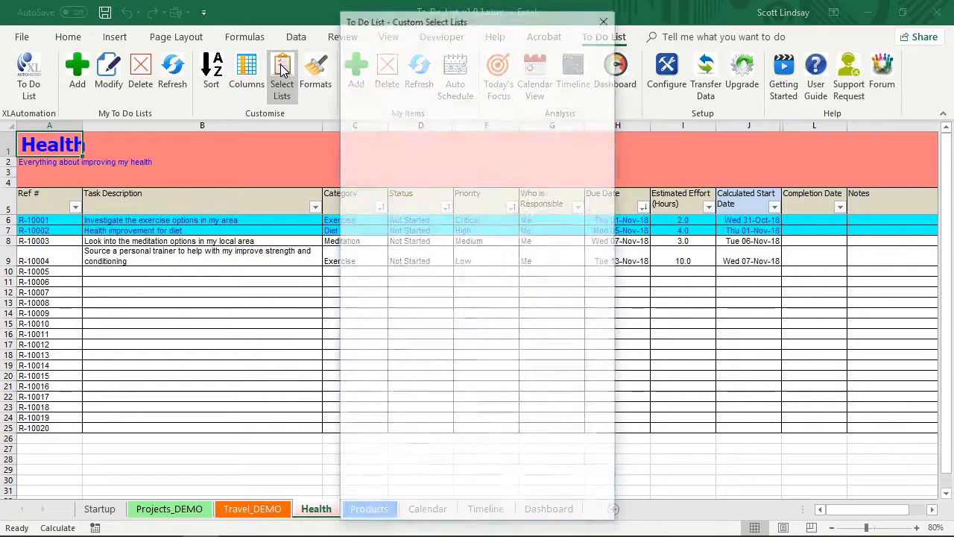
drag(488, 21, 759, 22)
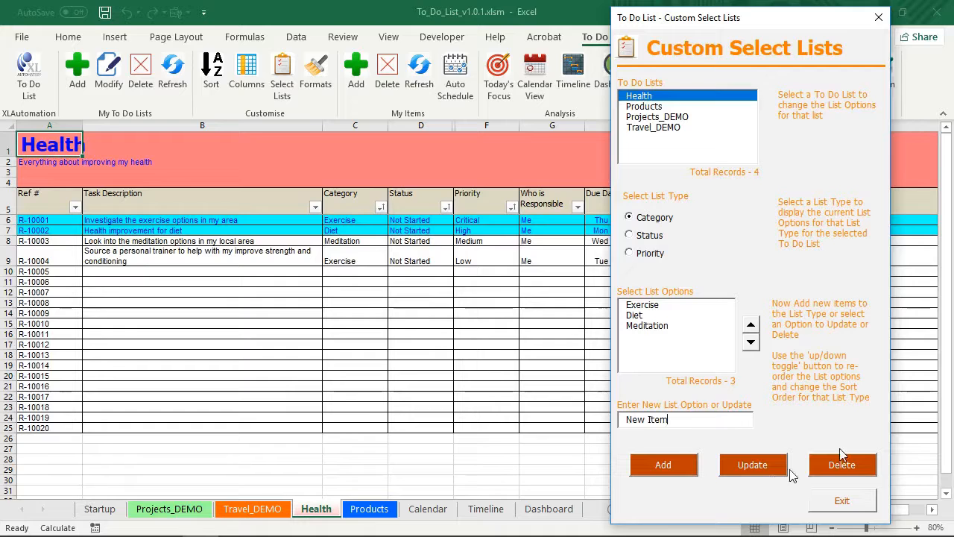
click(663, 465)
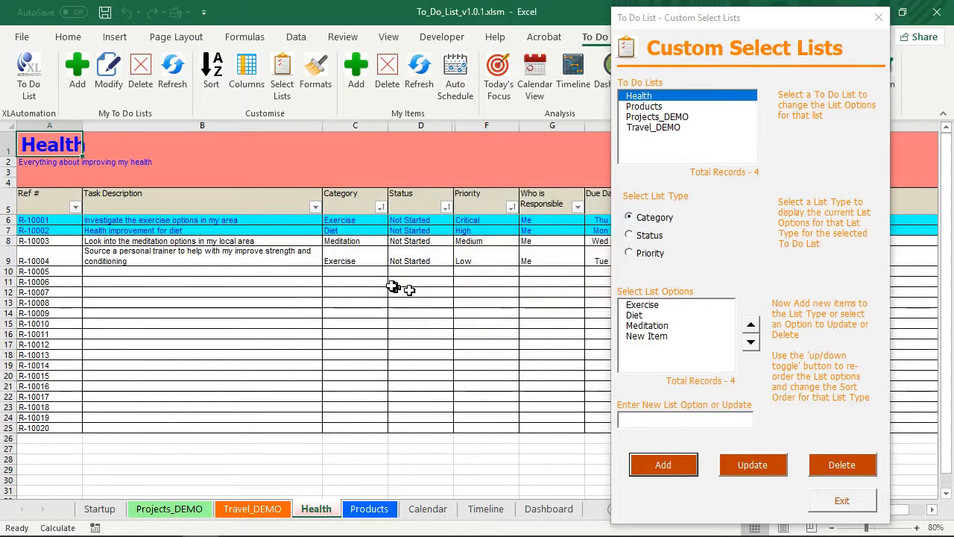
- Check the Category choices offered in the first empty row, R-10005, and select "New Item" among the list options
click(358, 272)
click(393, 272)
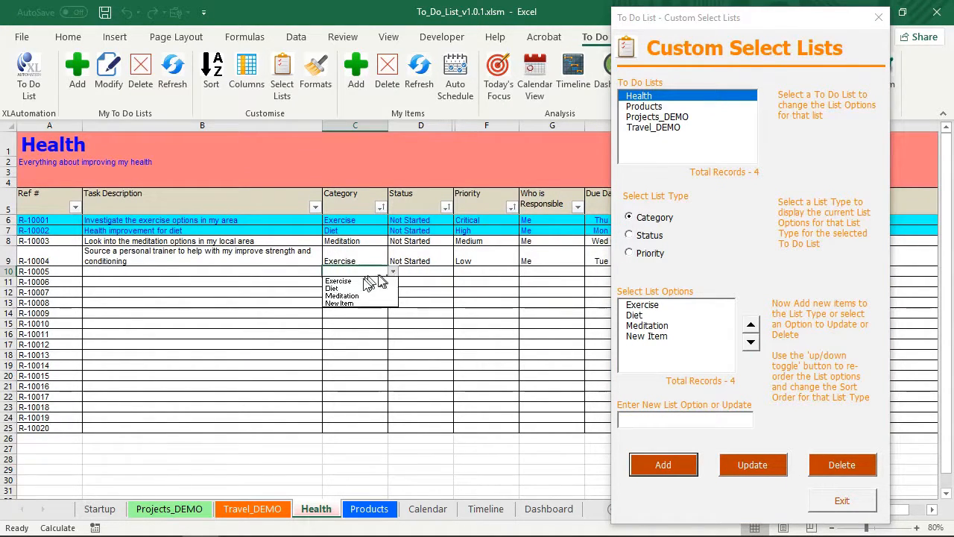
click(477, 310)
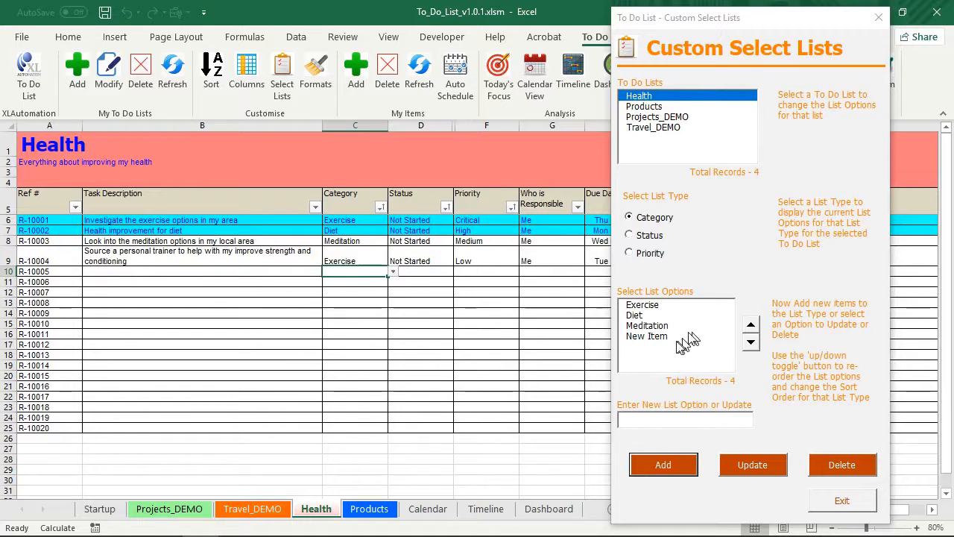
click(656, 338)
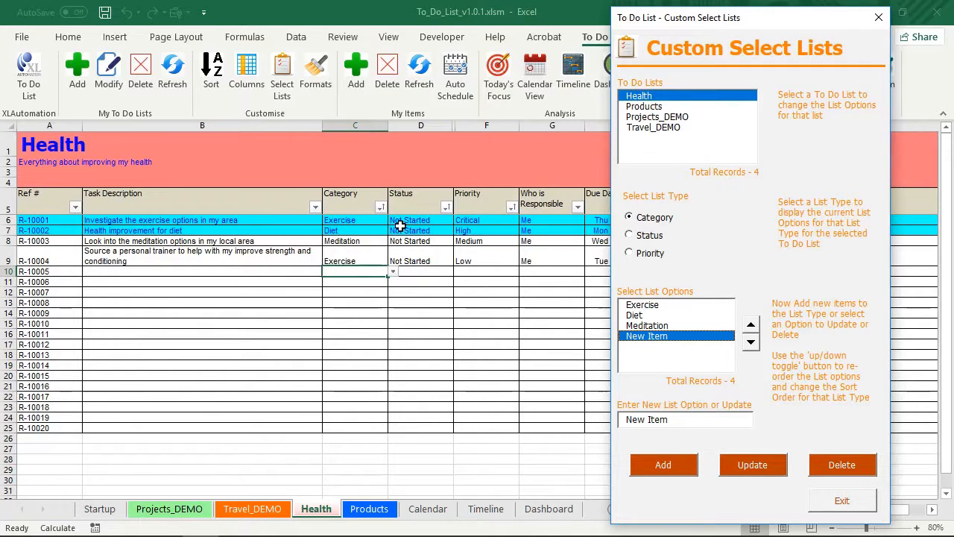
- Move "Critical" below "Low" to the end of the Health list's Priority options
click(643, 254)
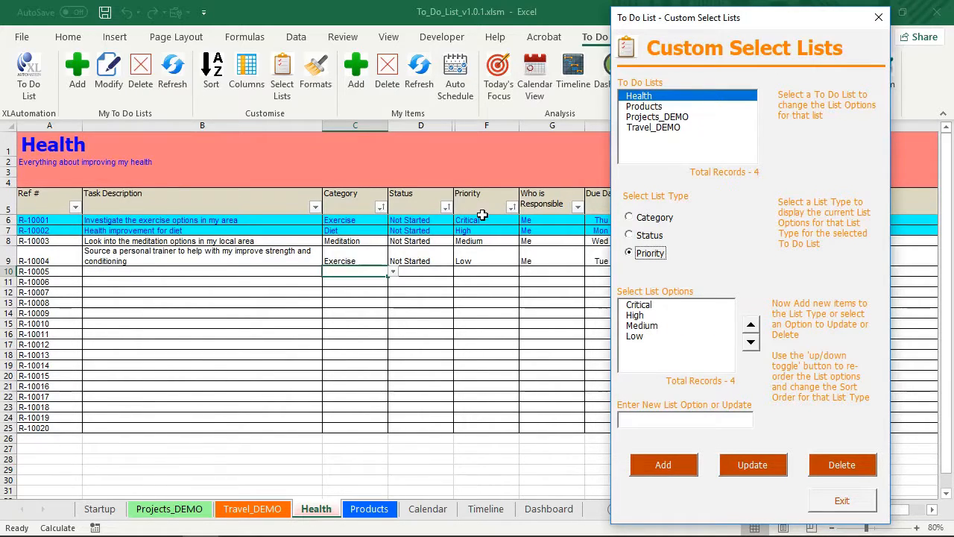
click(650, 307)
click(751, 341)
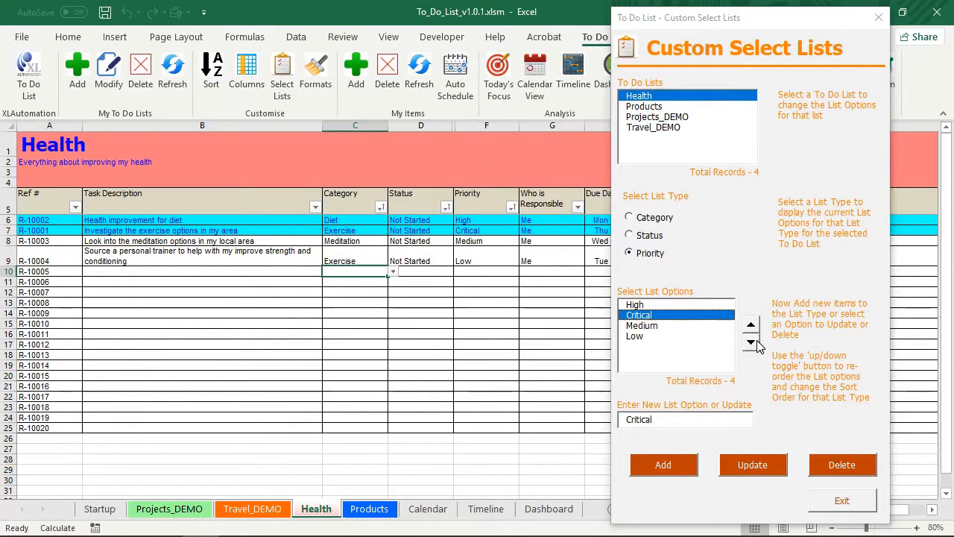
click(752, 341)
click(751, 341)
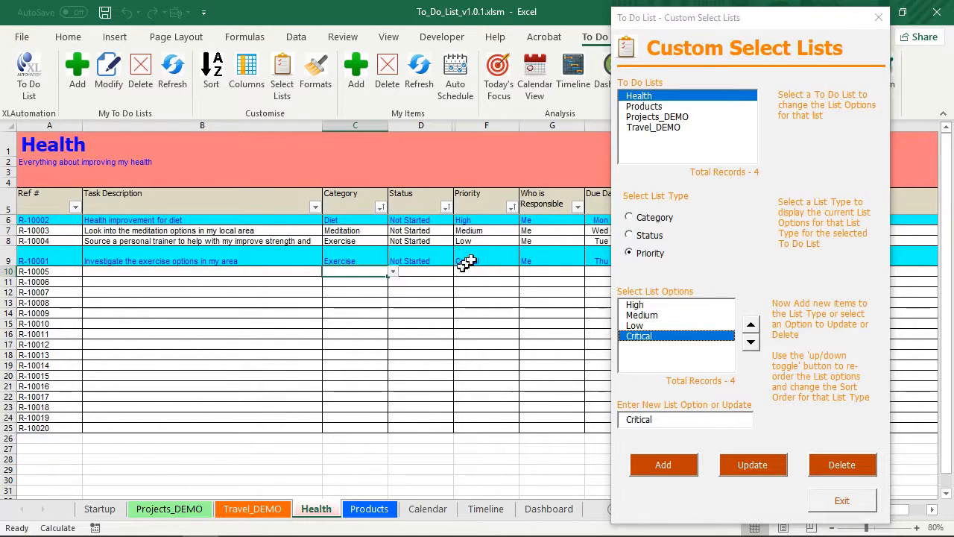
- Move "Critical" back above "High" to the start of the Priority options
click(751, 326)
click(751, 325)
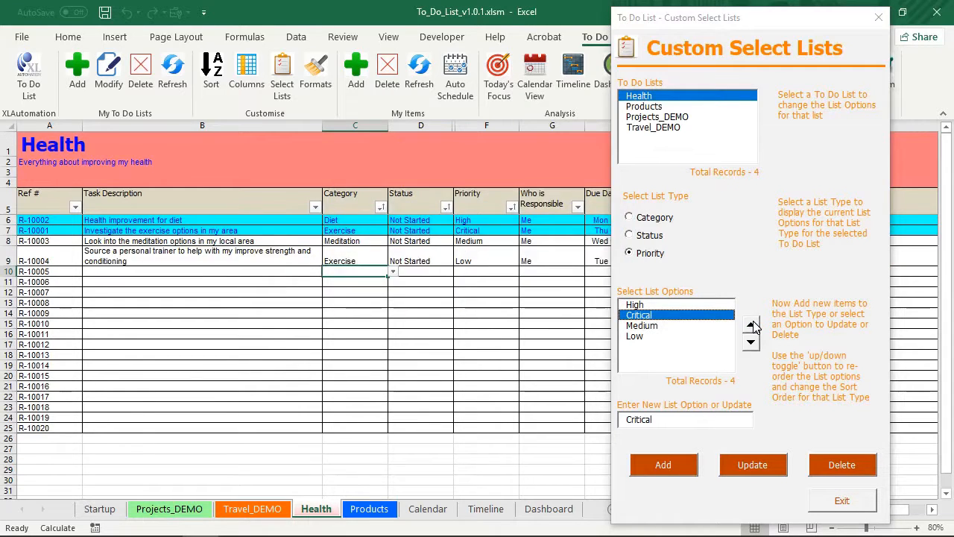
click(752, 326)
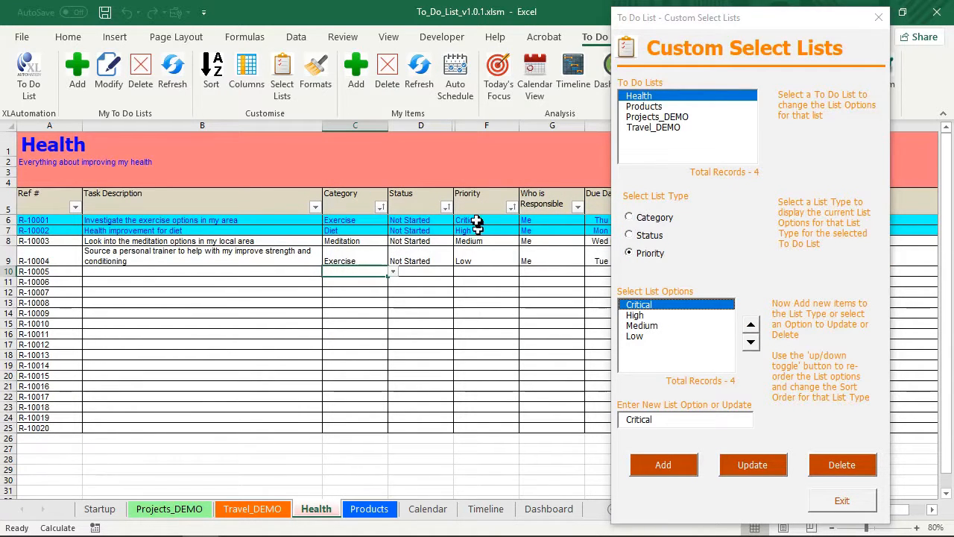
- Check the Status options, and delete "New Item" from the Category options before exiting the custom select lists
click(642, 236)
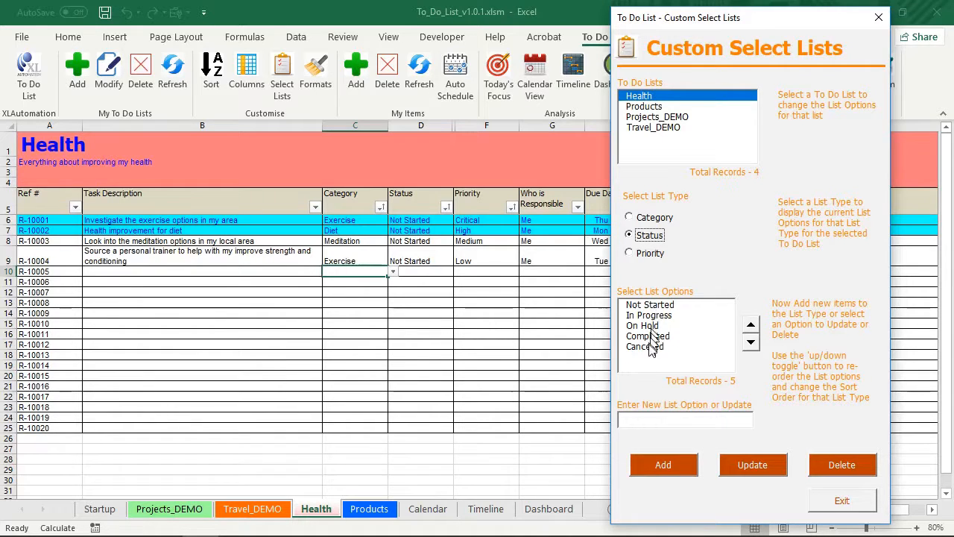
click(630, 217)
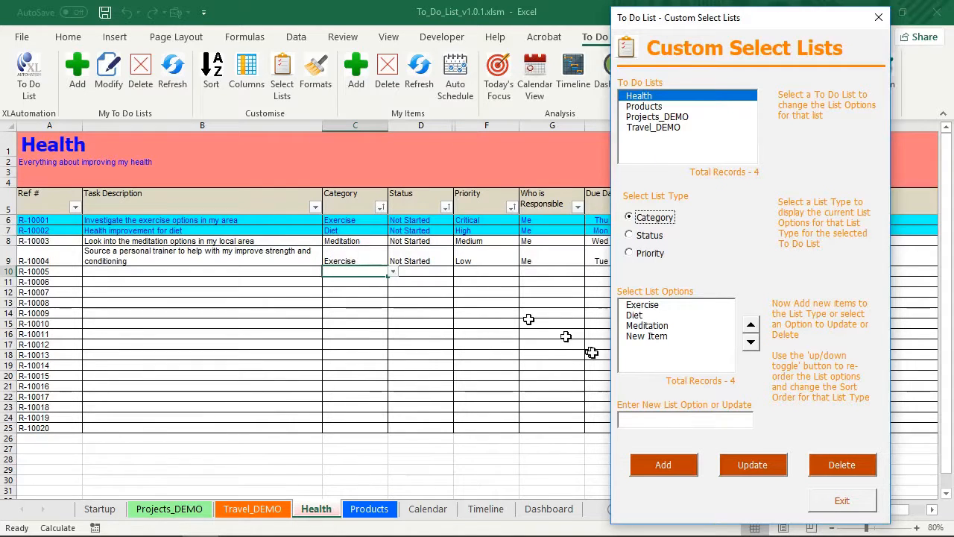
click(640, 337)
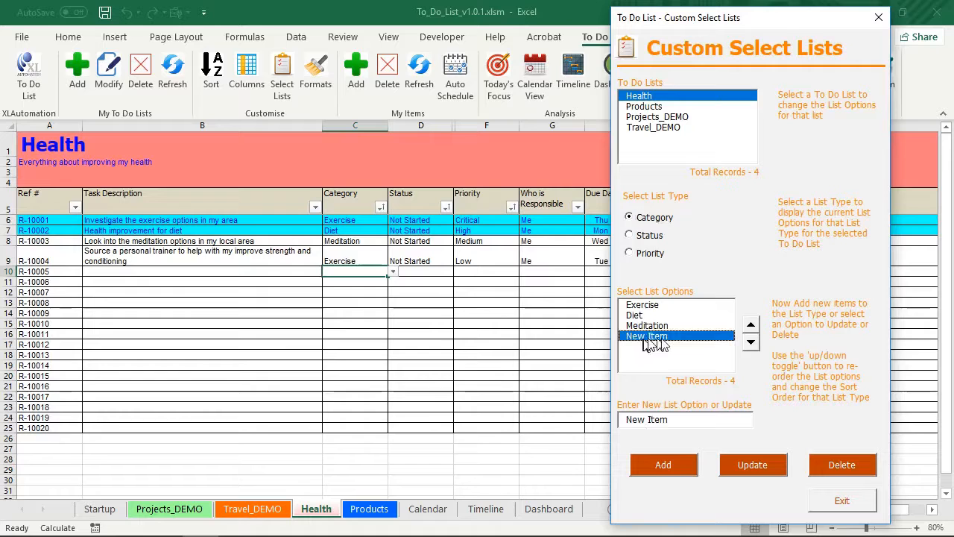
click(838, 462)
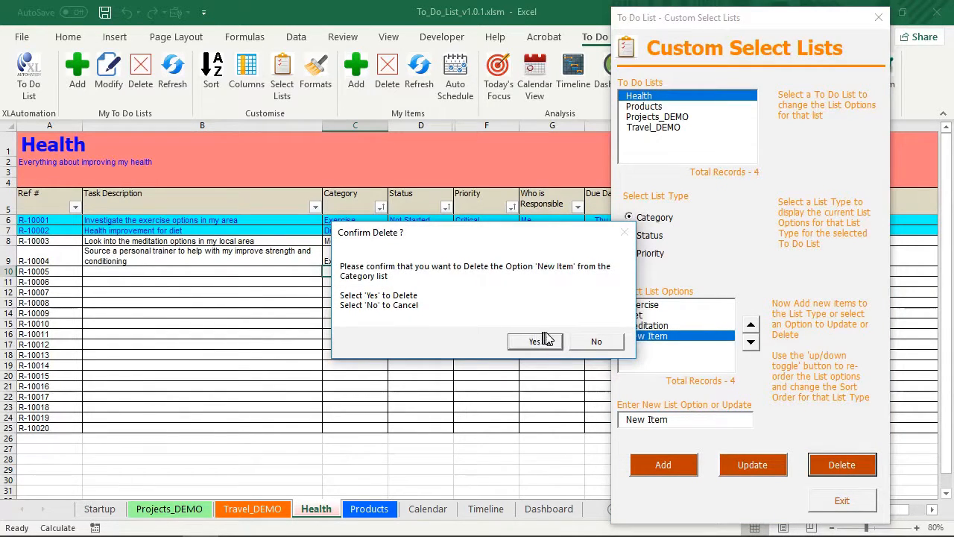
click(537, 341)
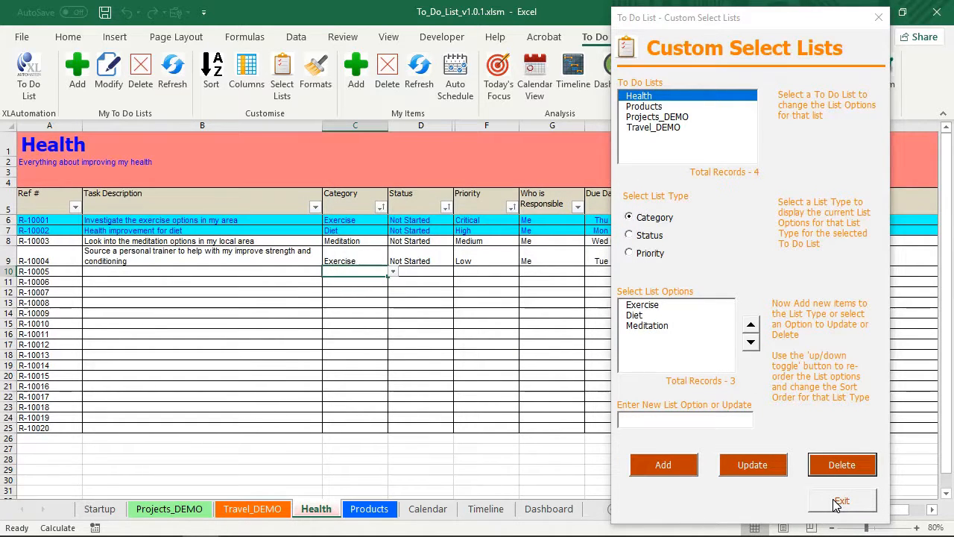
click(841, 501)
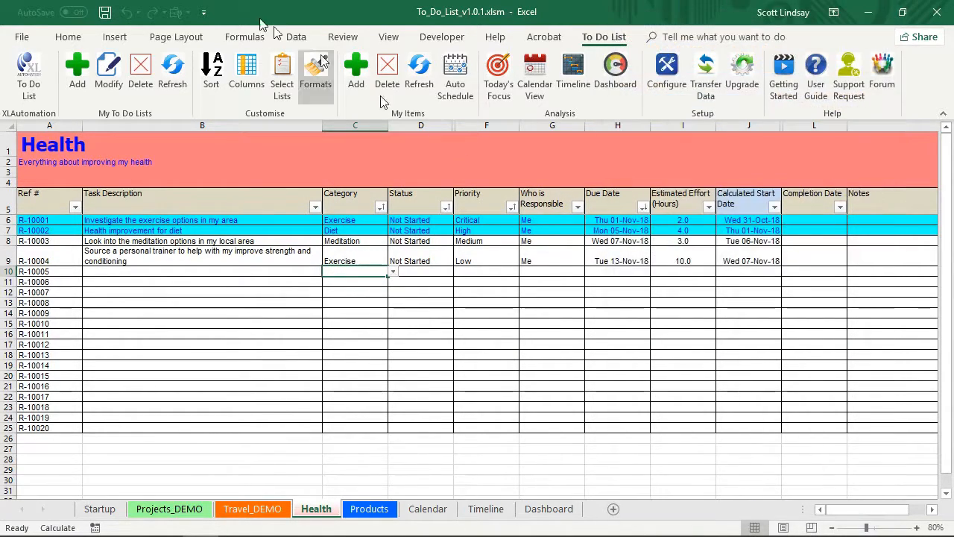
- Open the custom sort for the Health list and examine each sort level and the columns available for the unset level
click(213, 73)
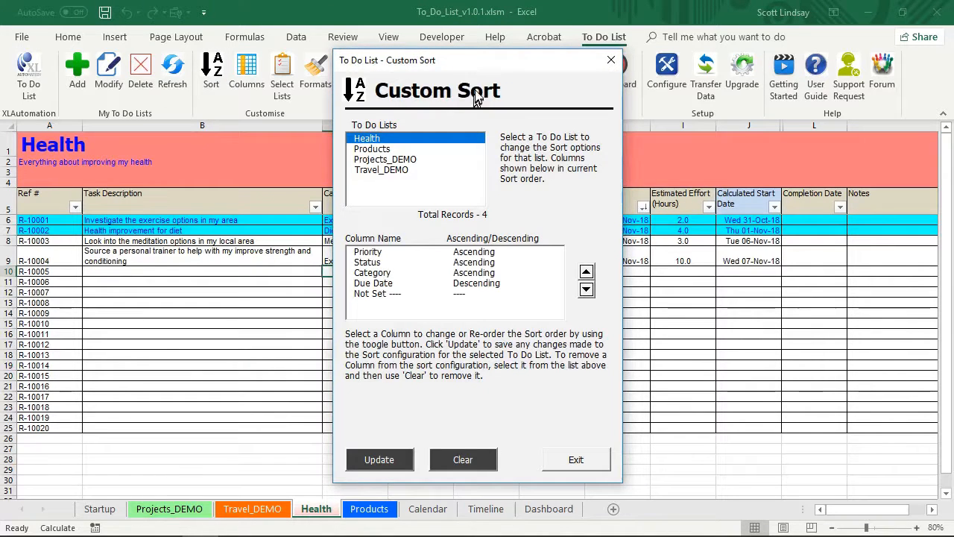
drag(484, 67, 672, 60)
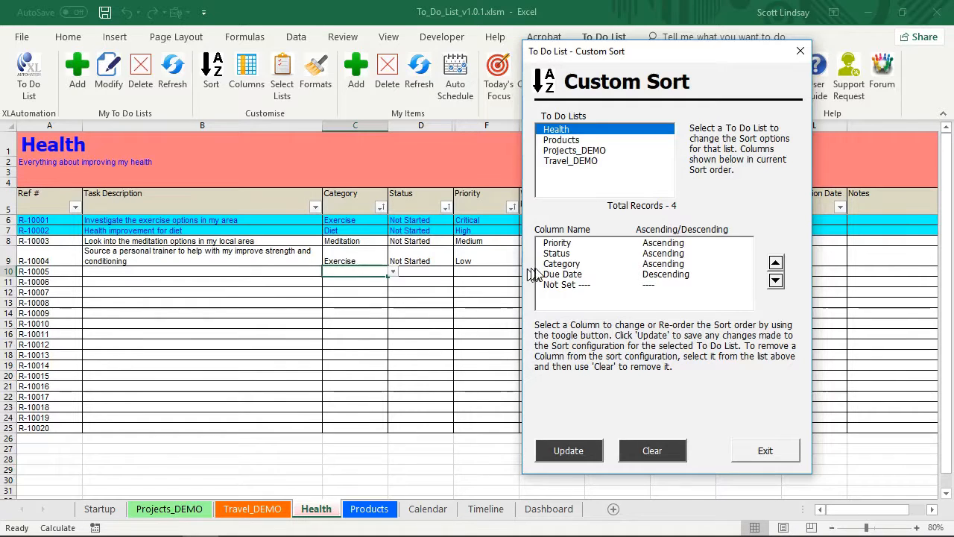
click(567, 245)
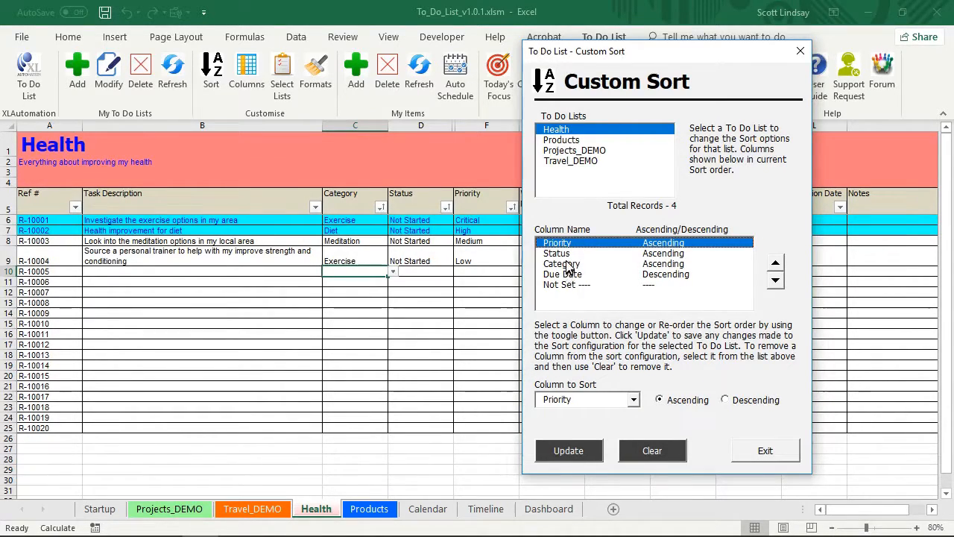
click(567, 253)
click(570, 265)
click(571, 275)
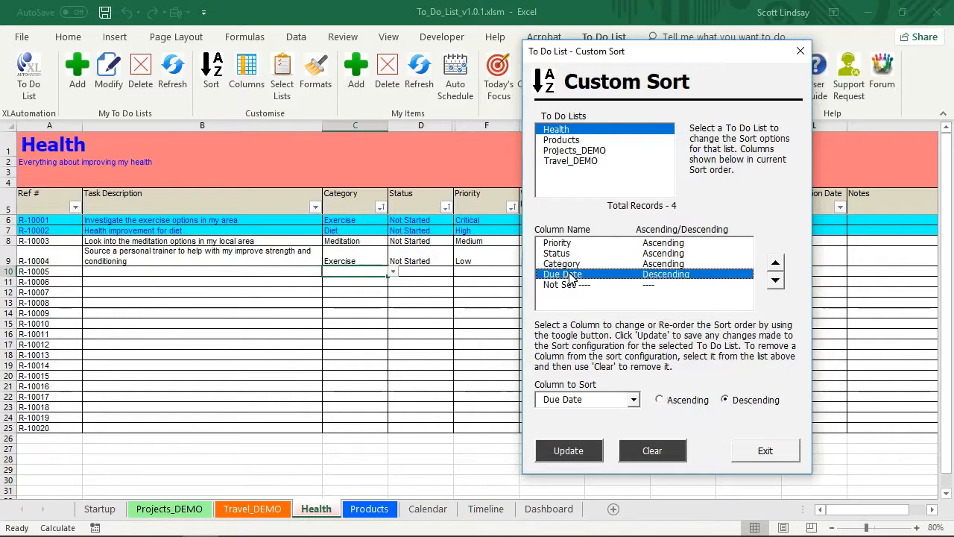
click(567, 287)
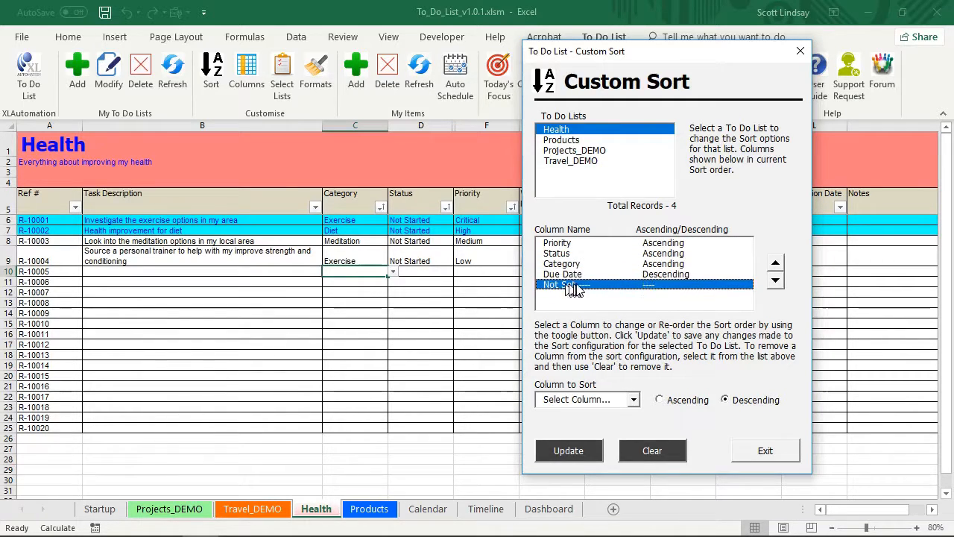
click(634, 400)
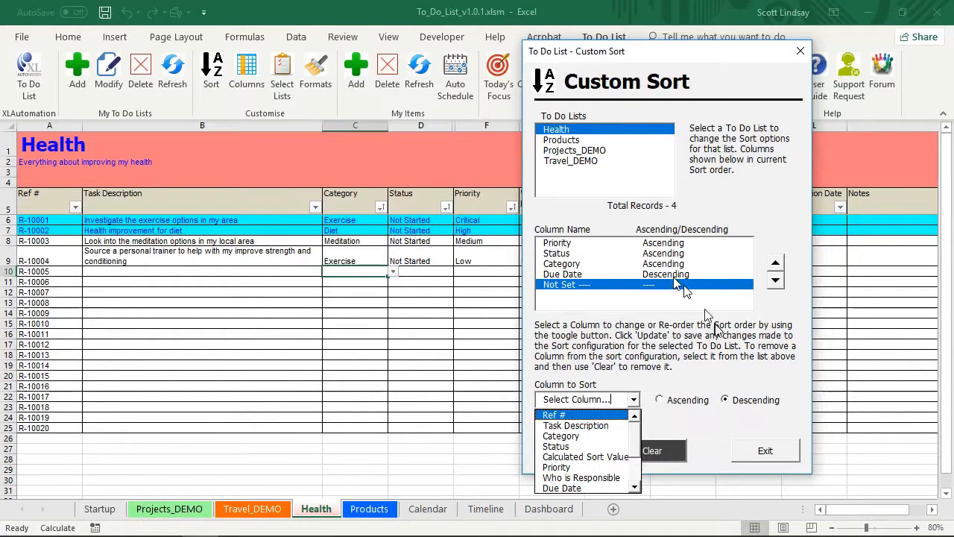
- Make Category the first sort level of the Health list, ahead of Priority and Status, and apply the sort
click(555, 266)
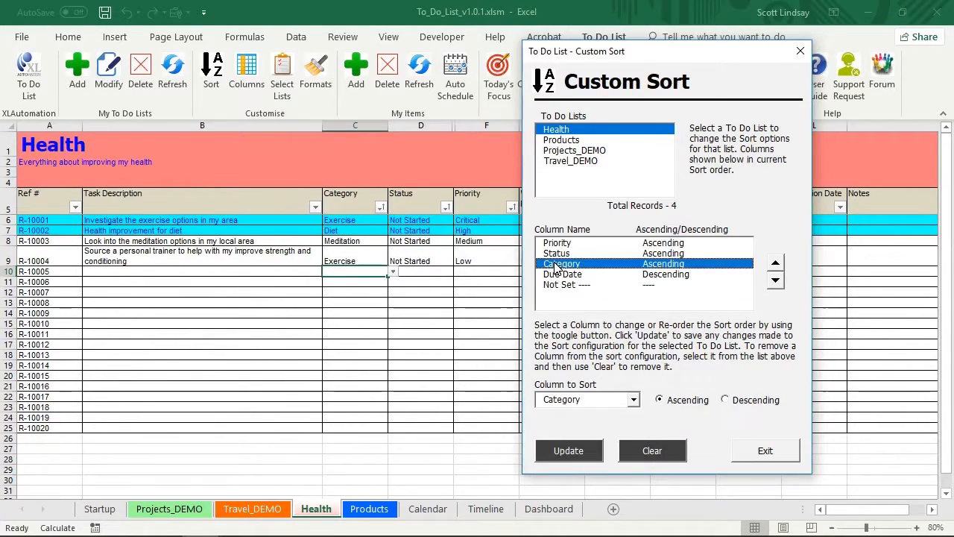
click(776, 265)
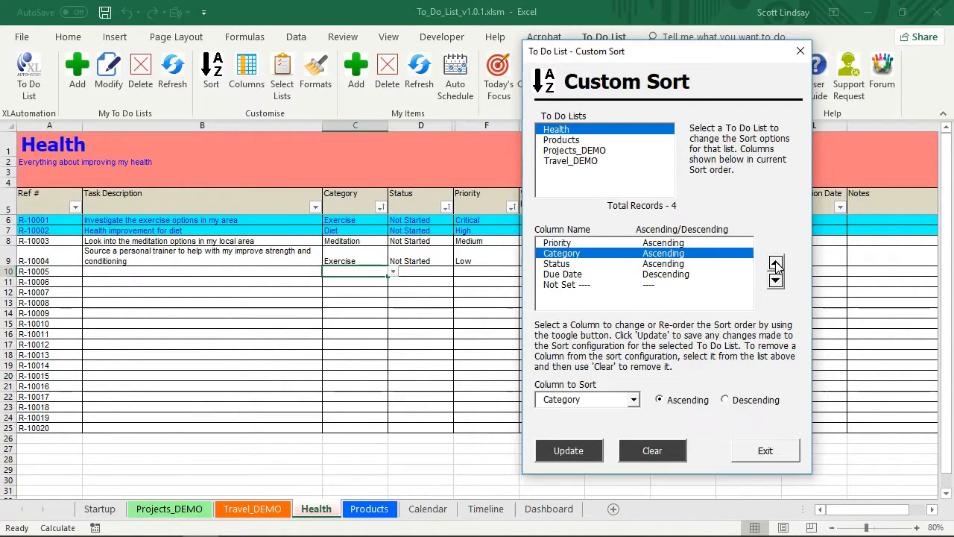
click(776, 266)
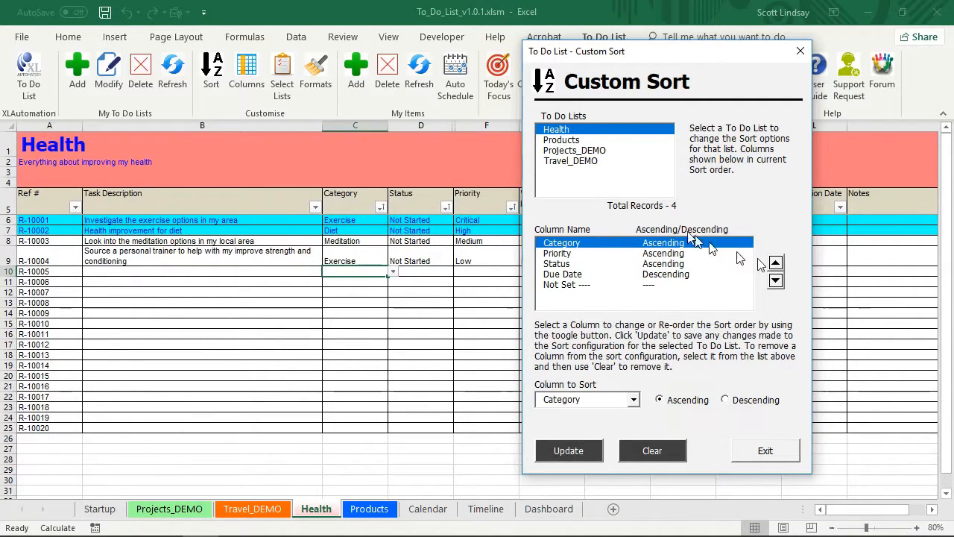
click(584, 456)
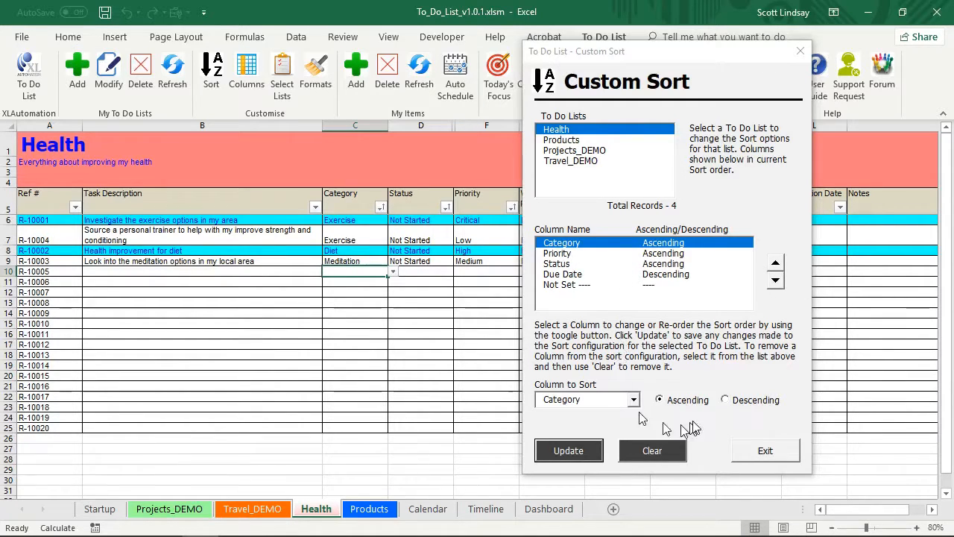
- Apply a descending Category sort to the Health list, and switch it back to ascending
click(725, 399)
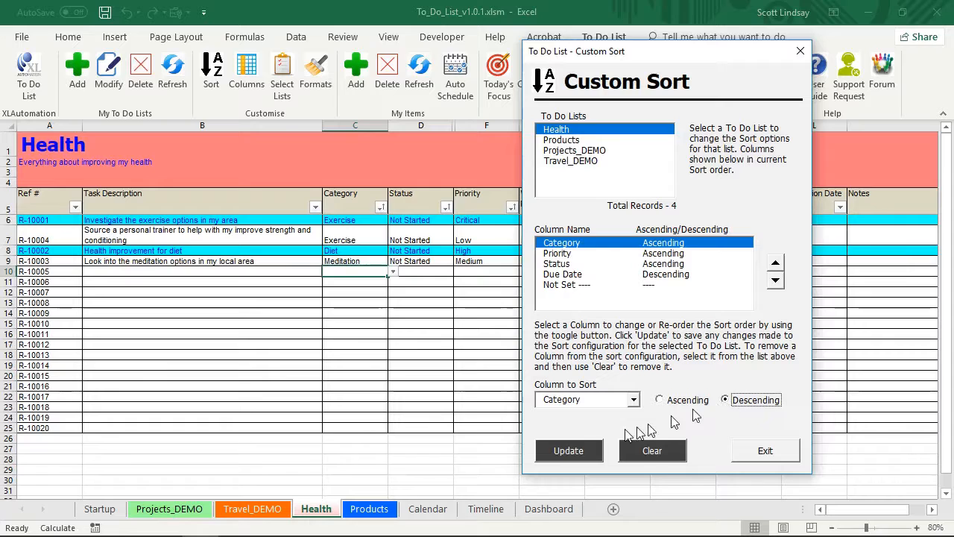
click(566, 450)
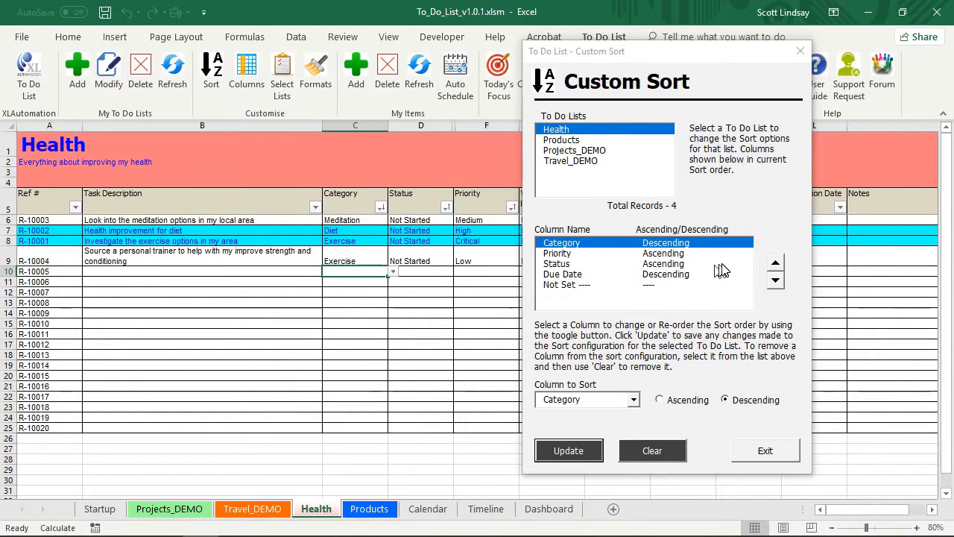
click(661, 400)
click(581, 455)
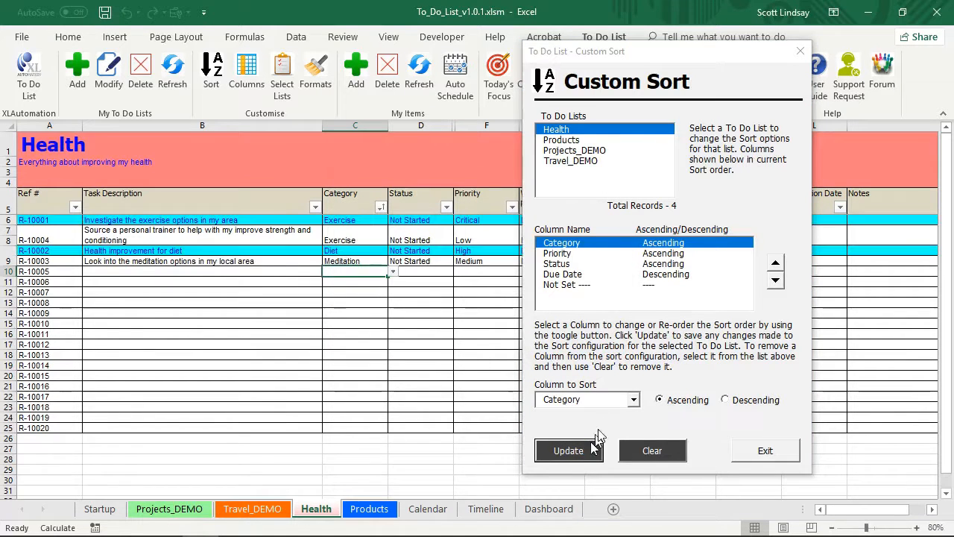
- Move Category down to the third sort level, below Priority and Status, and apply the sort
click(776, 283)
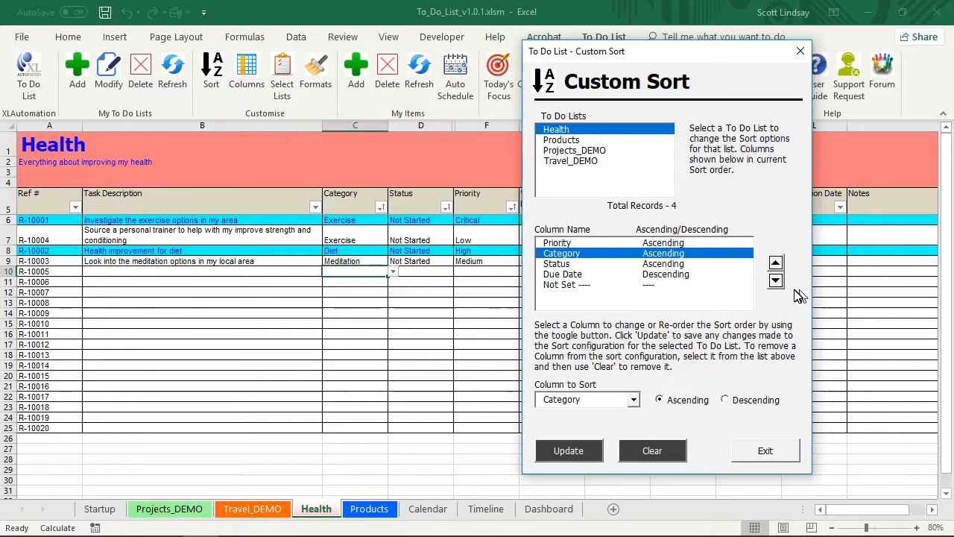
click(776, 281)
click(578, 451)
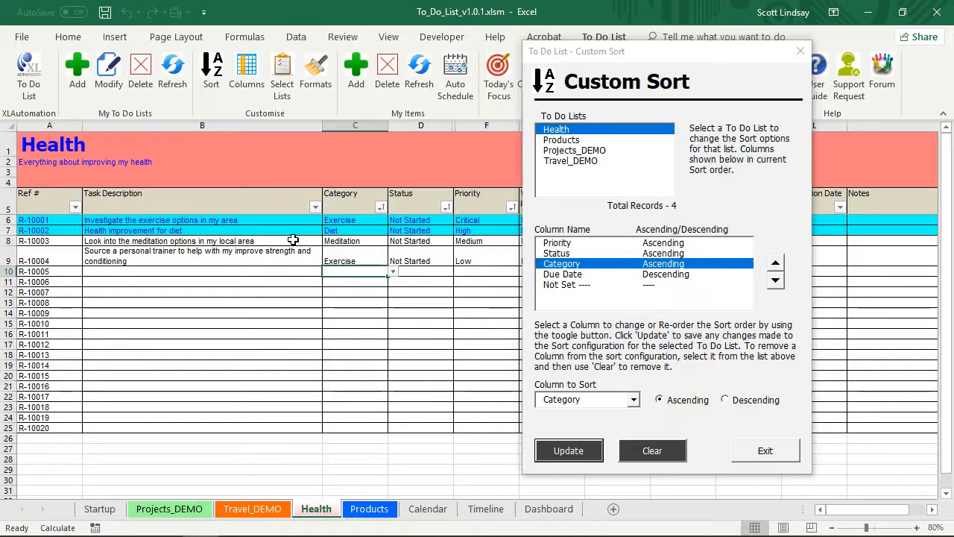
- Refresh the to do lists and exit the custom sort settings
drag(658, 52, 744, 48)
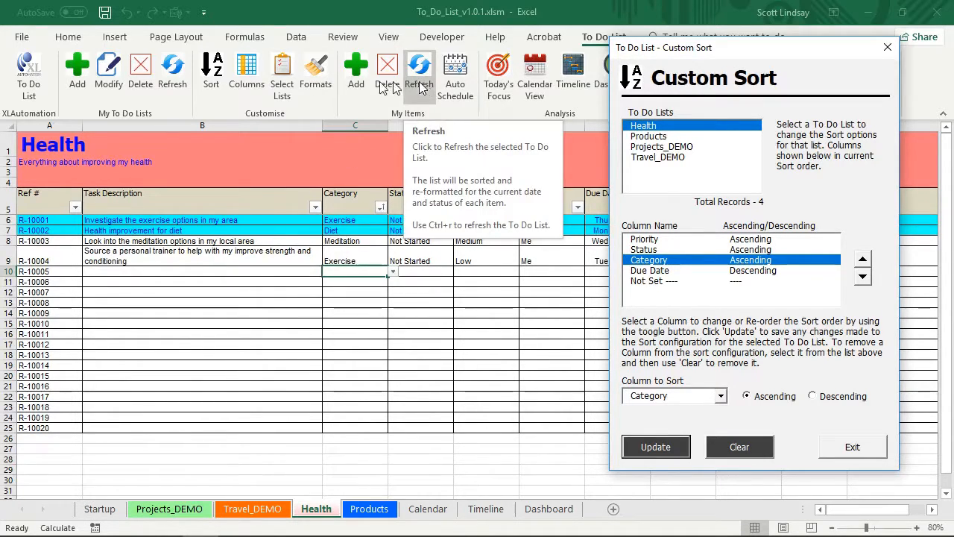
click(172, 73)
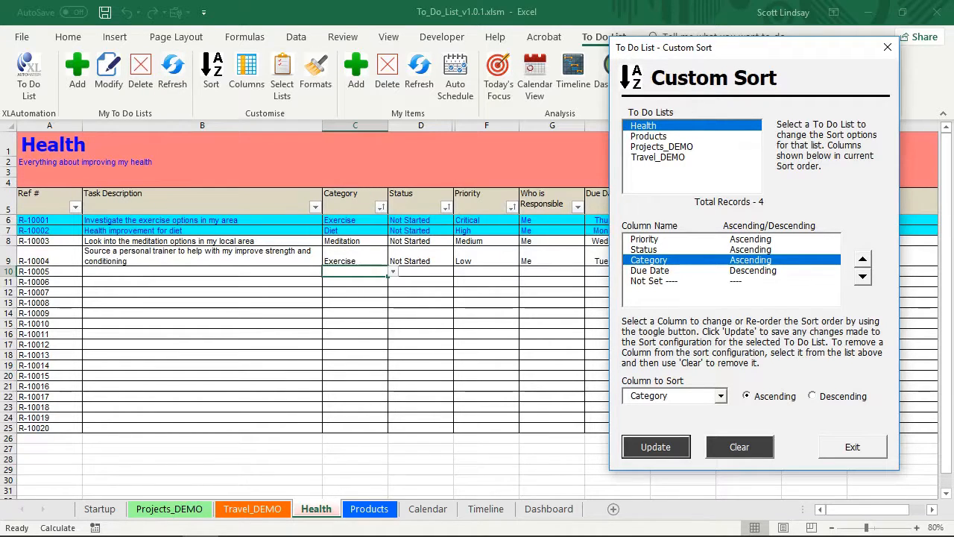
click(851, 448)
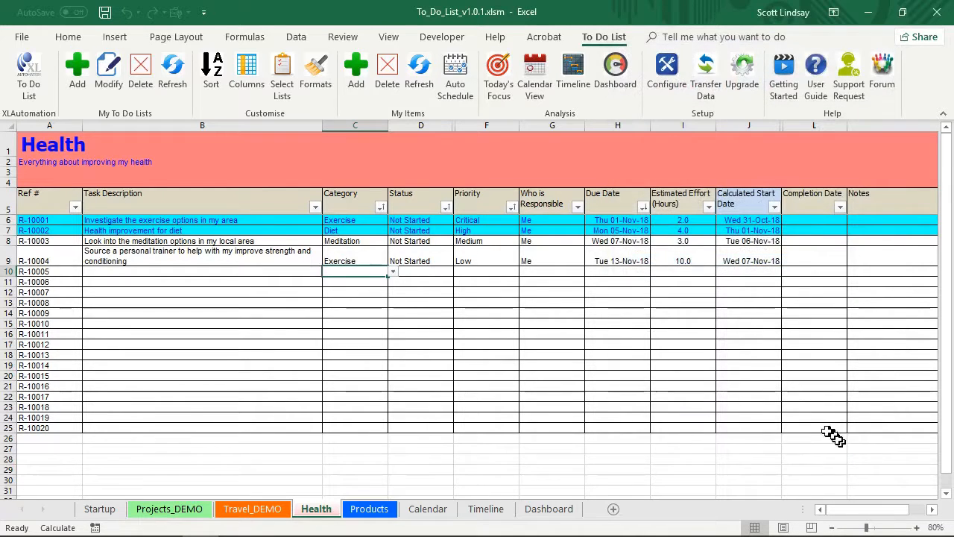
- Open the custom columns settings, move the Health list's Task Description column below Category, and apply the change
click(250, 84)
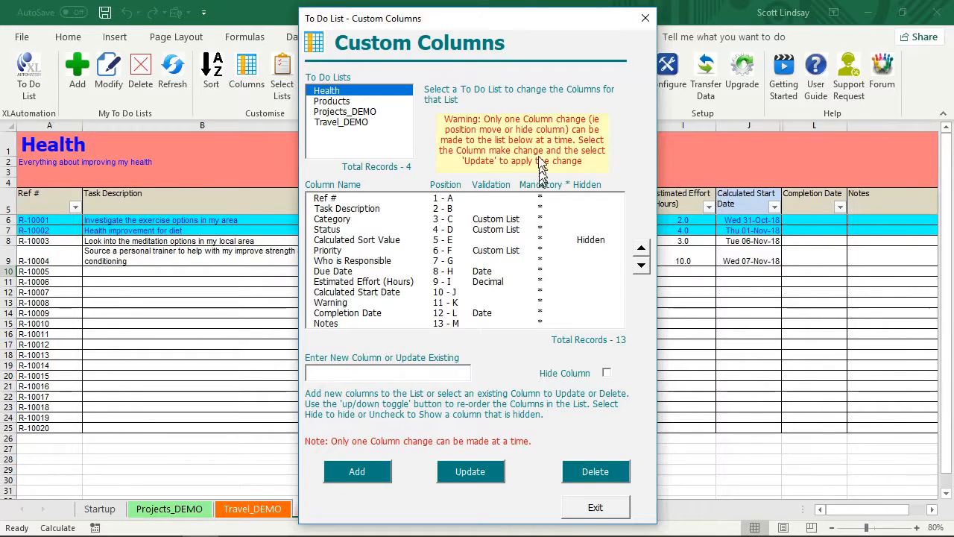
drag(512, 21, 710, 26)
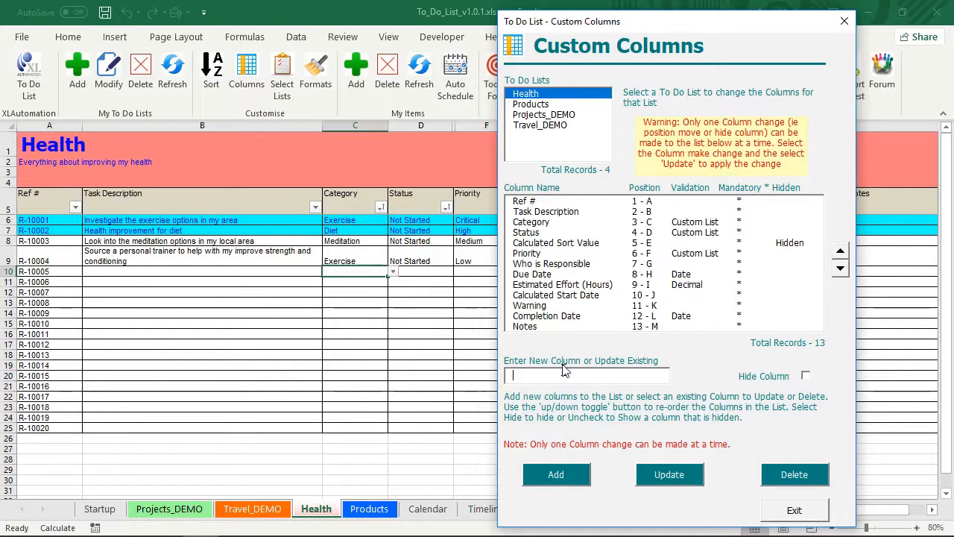
click(556, 214)
click(841, 268)
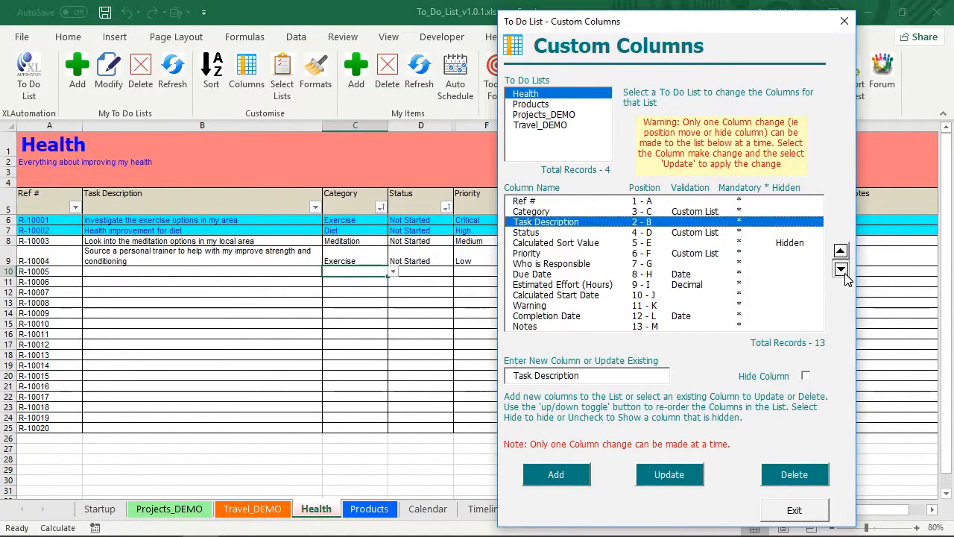
click(653, 475)
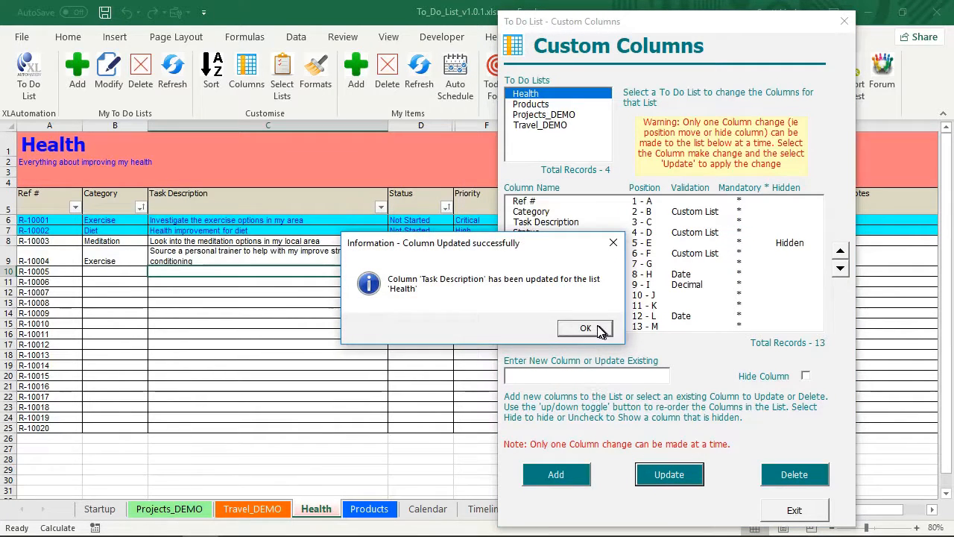
click(599, 331)
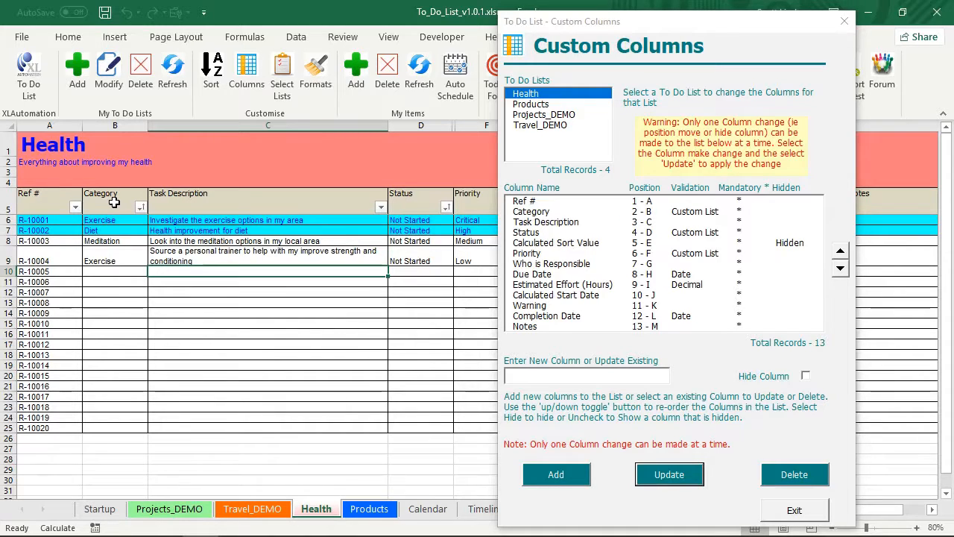
- Move the Health list's Task Description column back above Category and apply the change
click(566, 222)
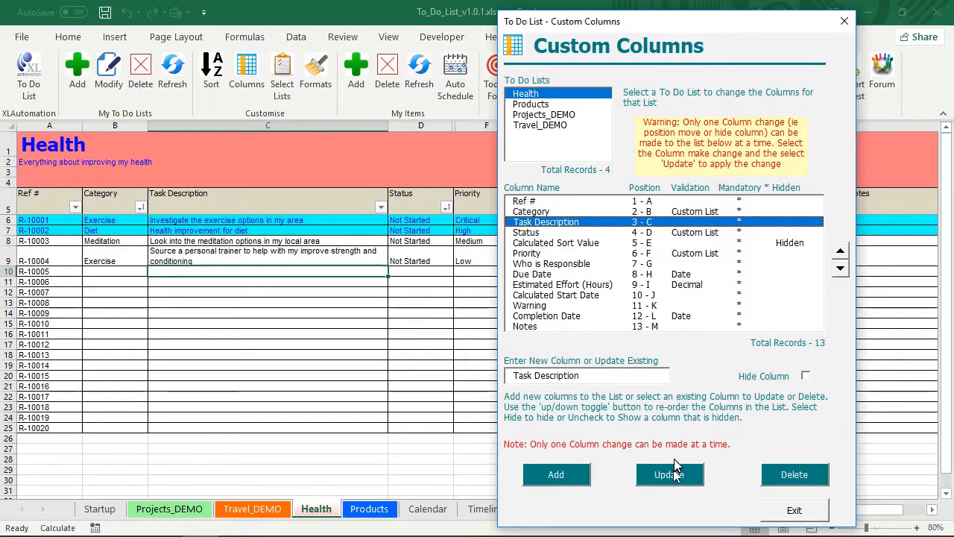
click(841, 251)
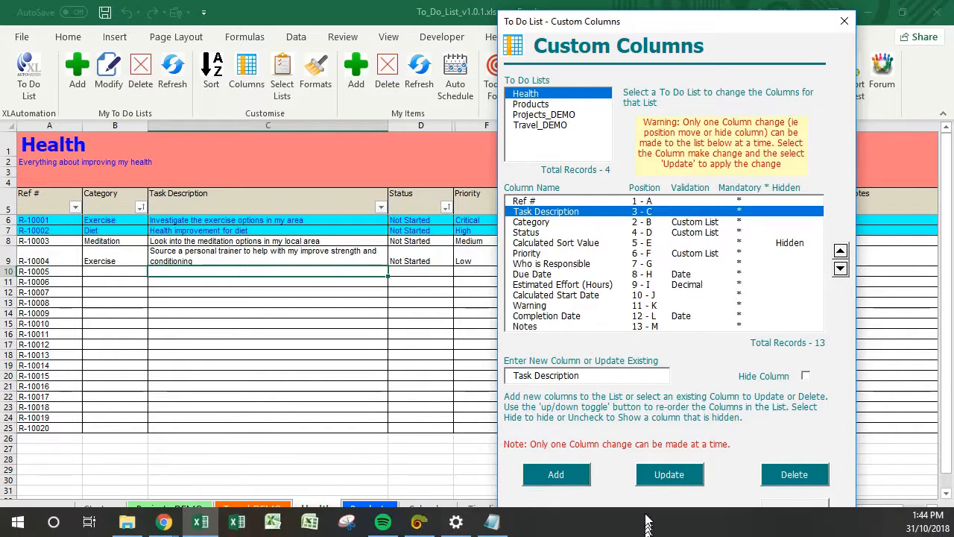
click(667, 474)
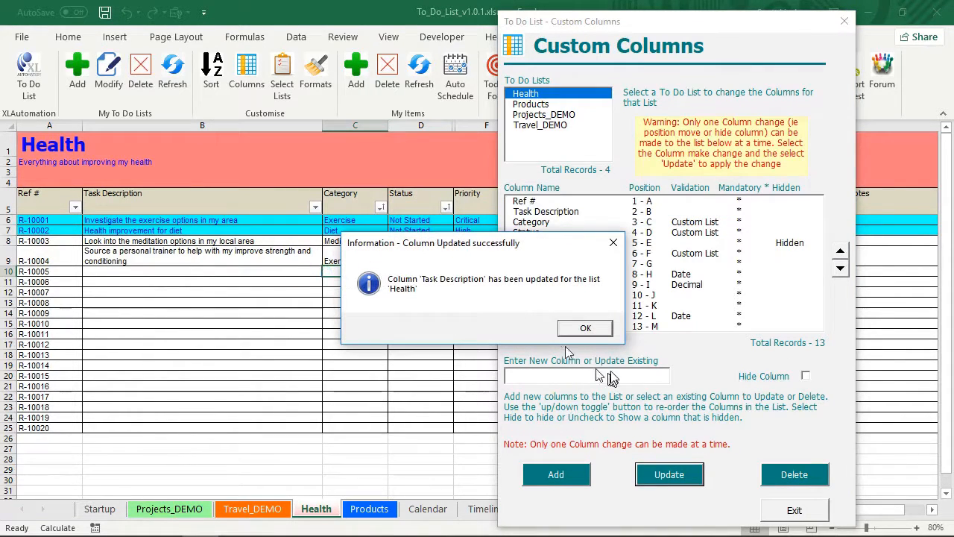
click(585, 328)
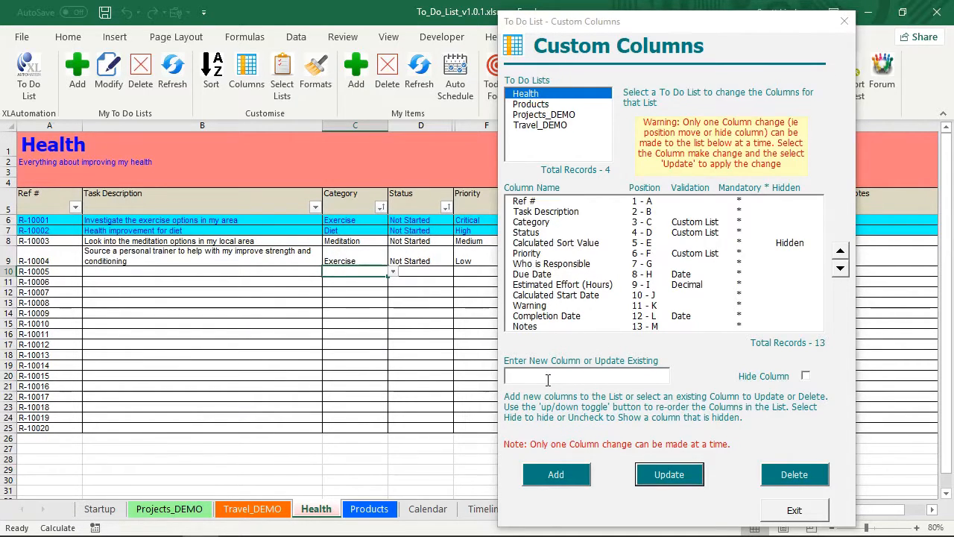
- Add a new column named Company to the Health list
click(575, 376)
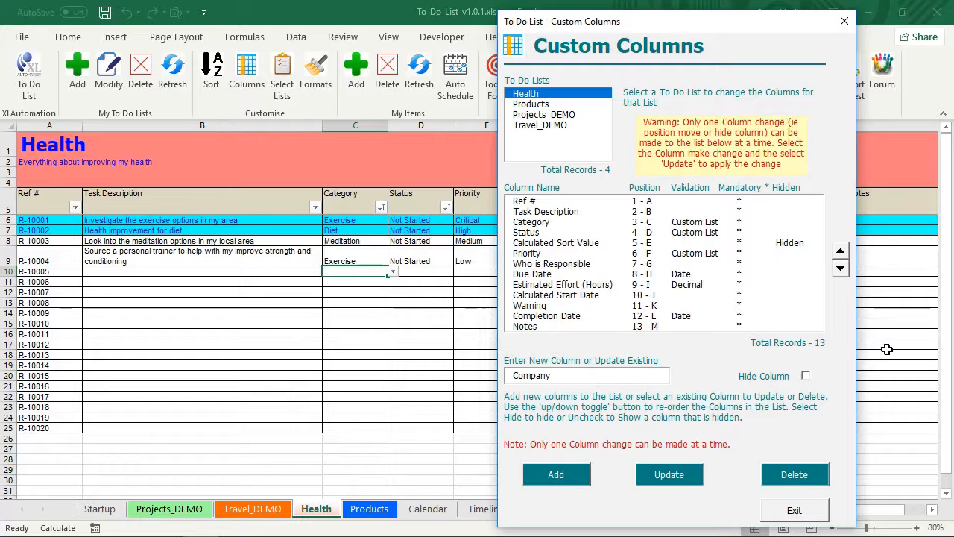
click(558, 478)
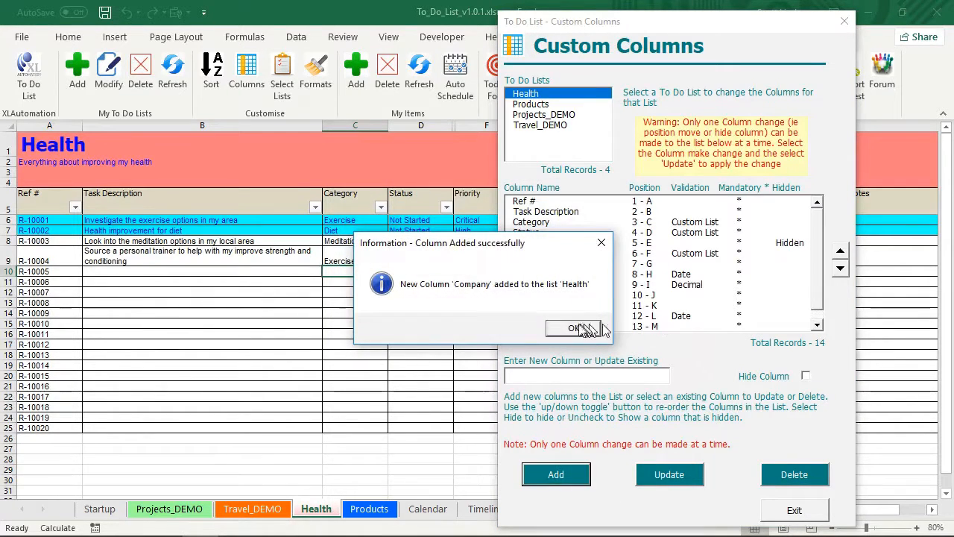
click(586, 329)
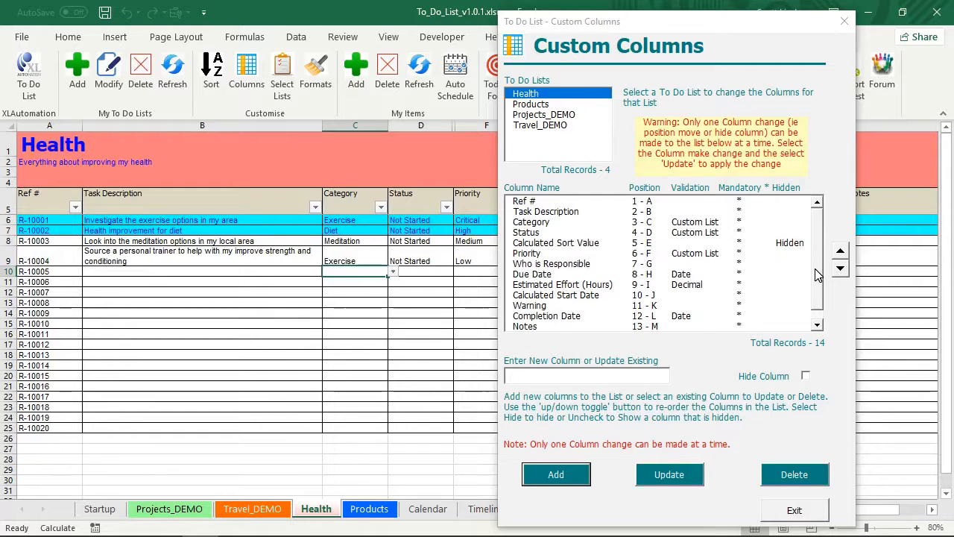
- Move the Company column up between Task Description and Category in the Health list and apply the change
drag(818, 275, 814, 293)
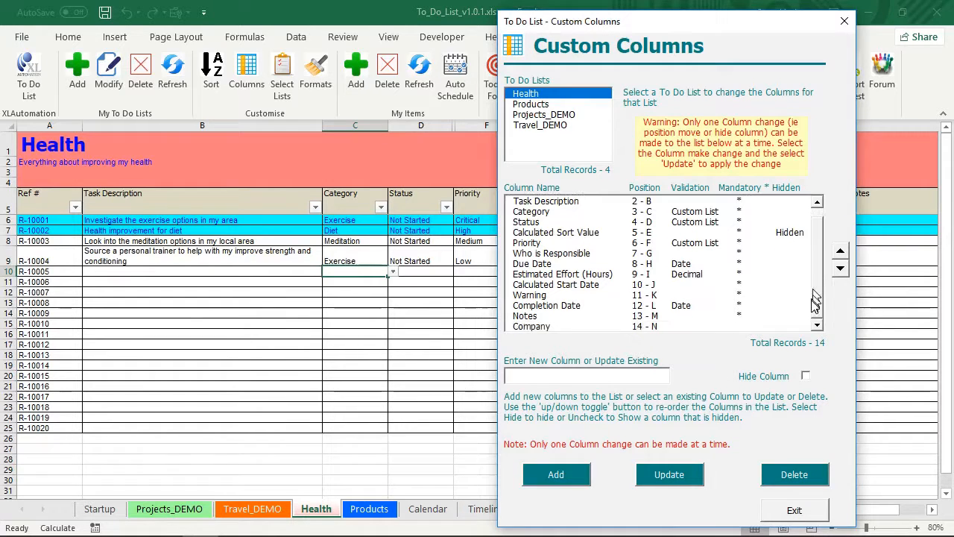
click(574, 327)
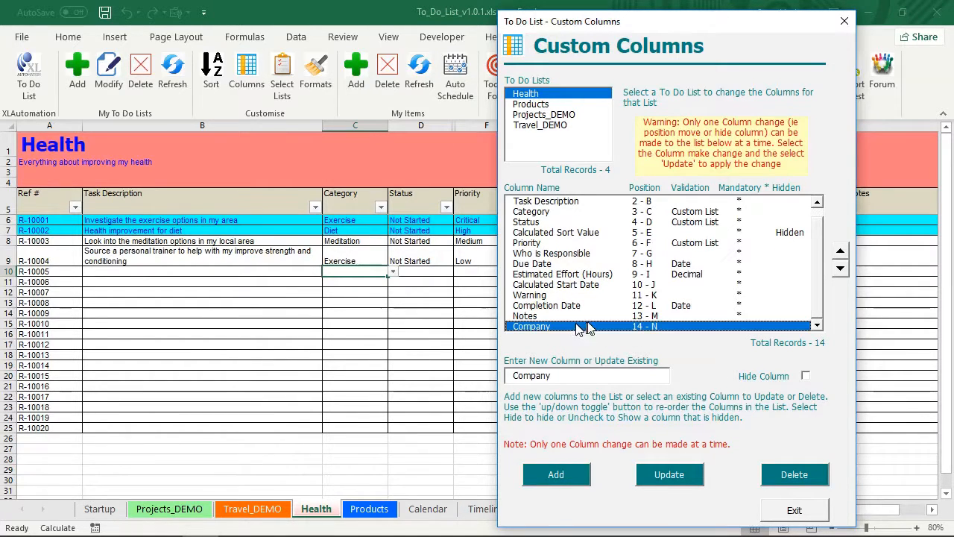
click(841, 252)
click(840, 252)
click(840, 252)
click(841, 252)
click(840, 252)
click(841, 252)
click(841, 252)
click(841, 252)
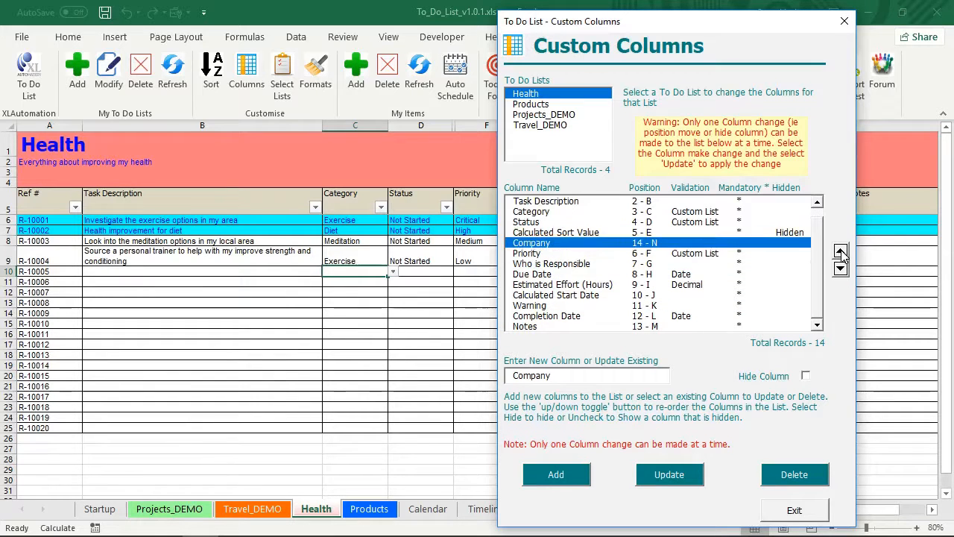
click(840, 252)
click(840, 252)
click(841, 253)
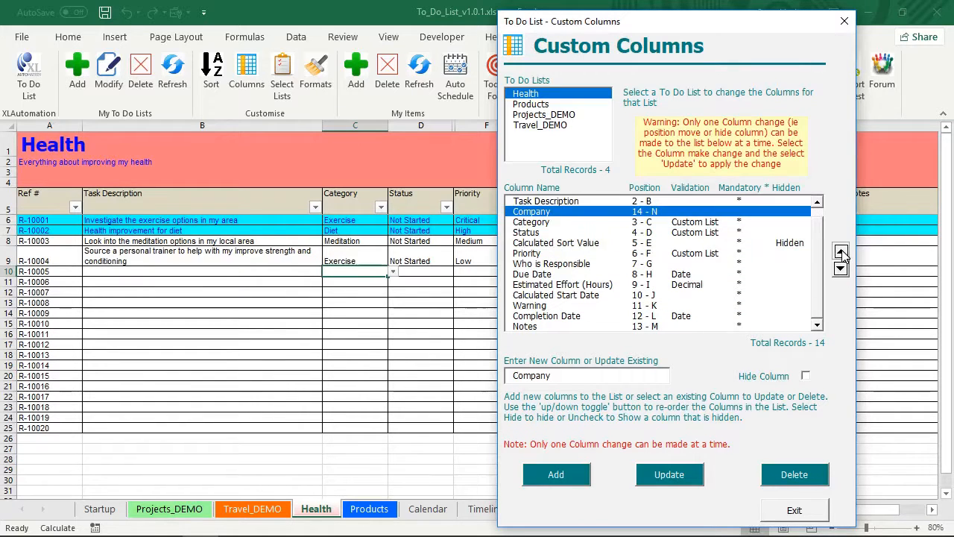
click(669, 475)
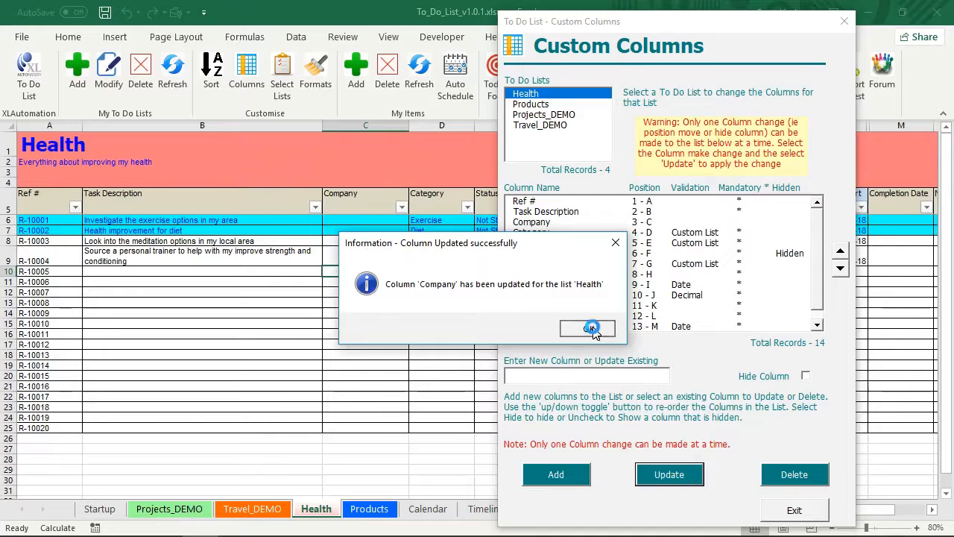
click(589, 328)
- Enter Jimbuck Enterprises as the Company for the first task in the Health list, R-10001
click(376, 223)
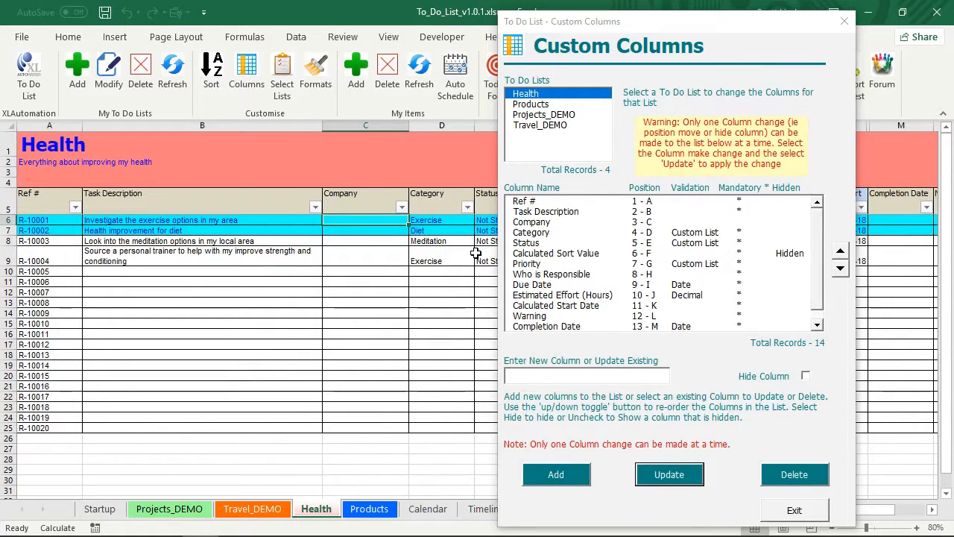
text(Jimbuck Ent)
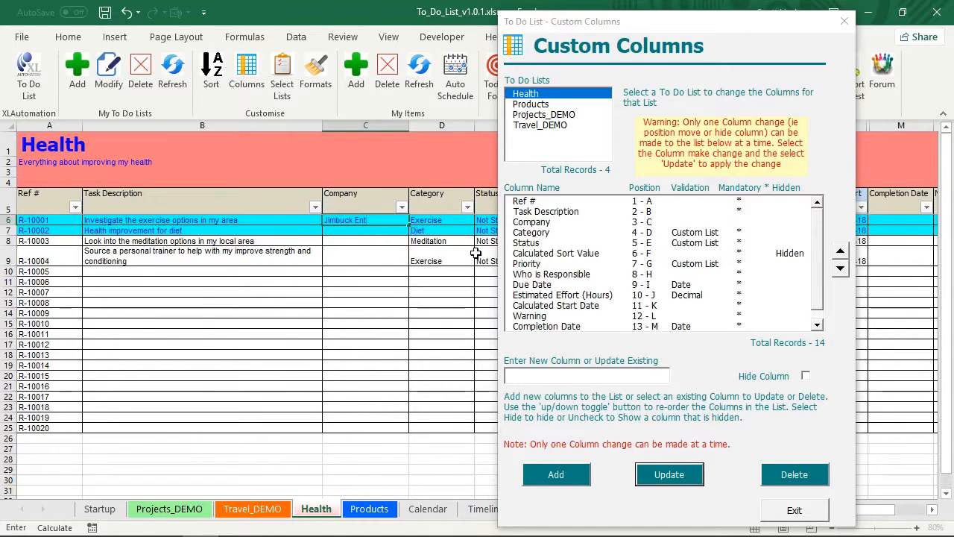
text(erprises)
key(Return)
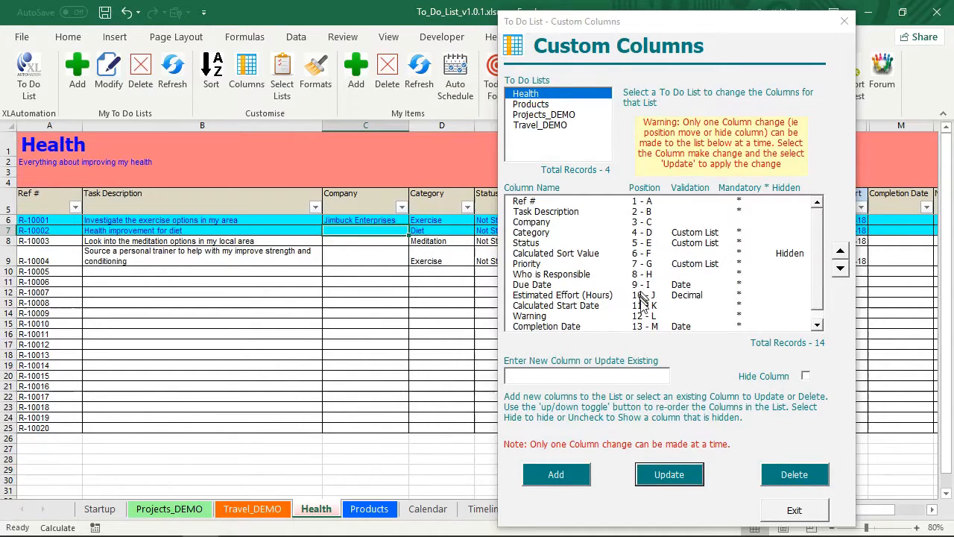
- Hide the Category column in the Health list and apply the change
click(578, 275)
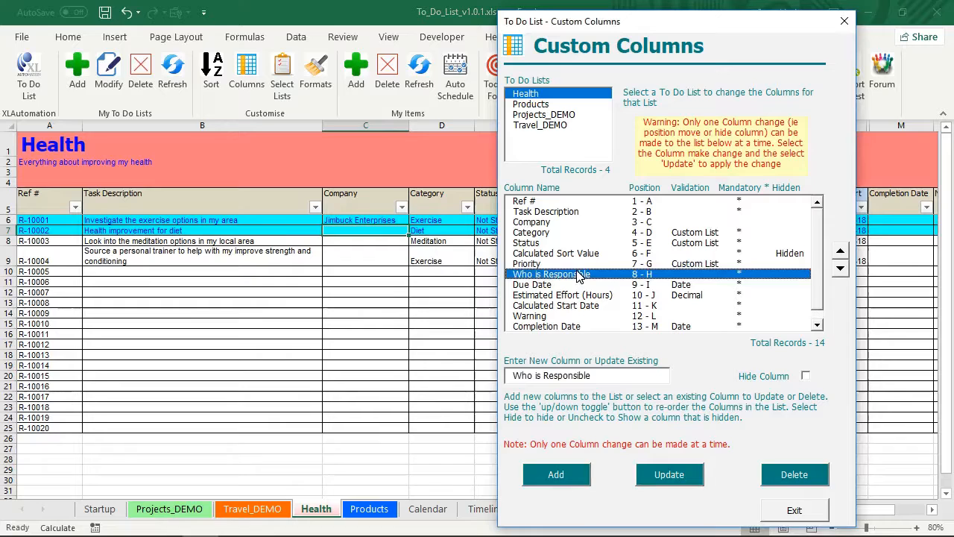
click(545, 233)
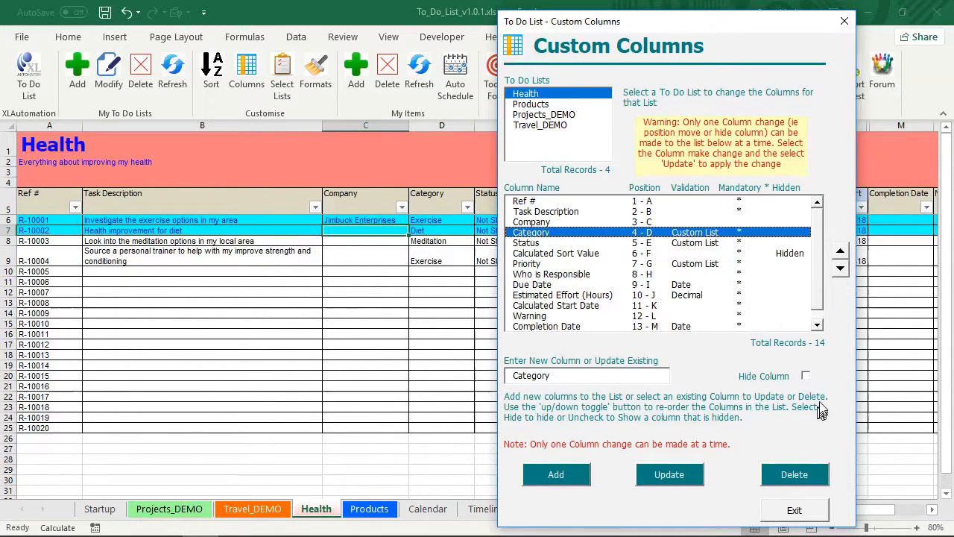
click(805, 376)
click(655, 475)
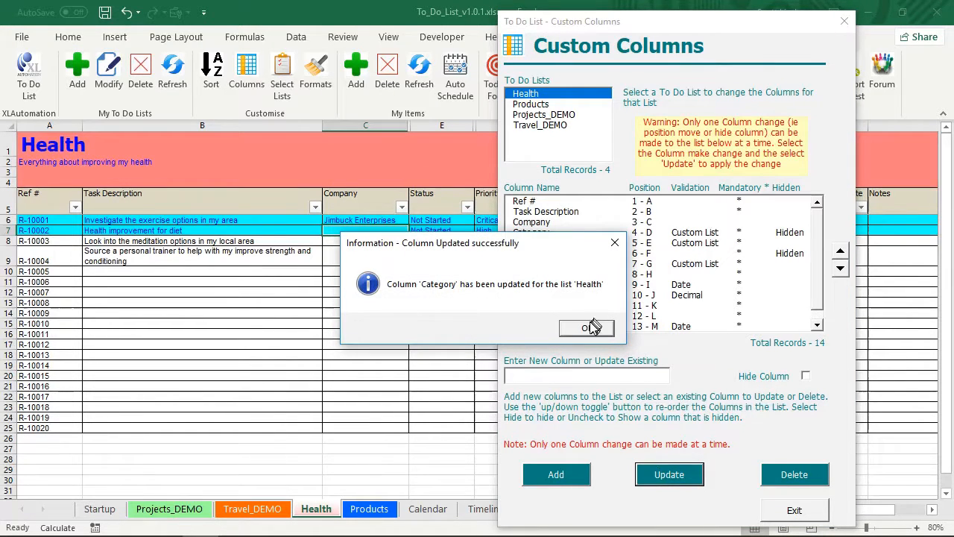
click(589, 328)
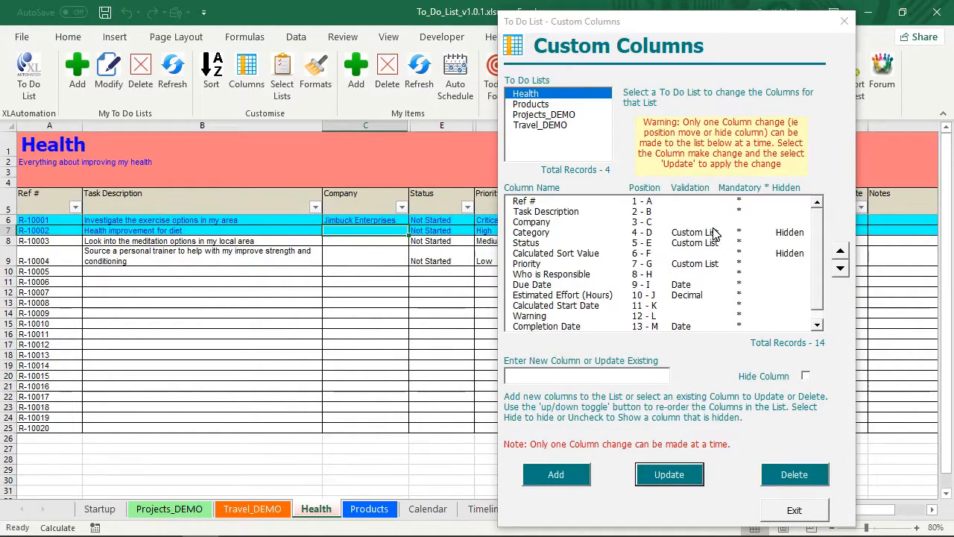
- Unhide the Category column in the Health list and apply the change
click(754, 233)
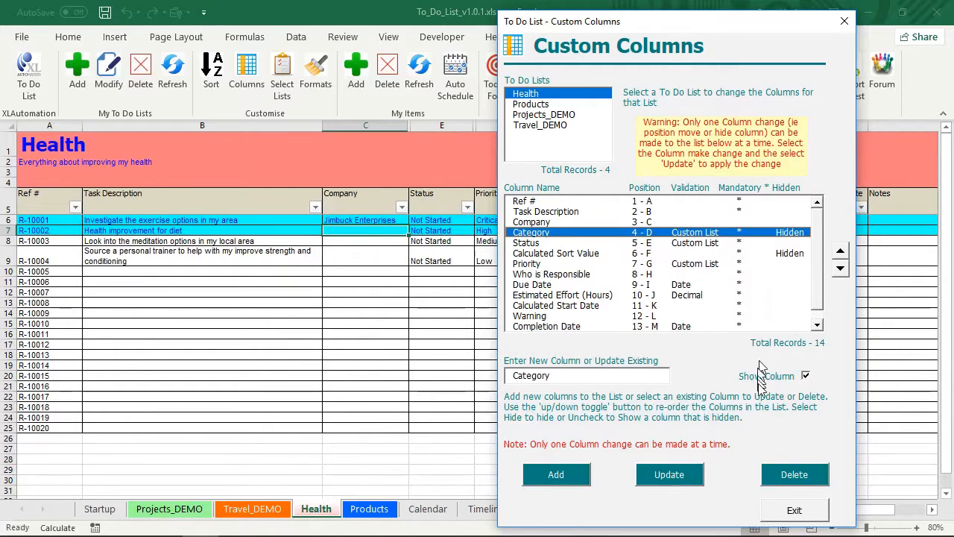
click(806, 376)
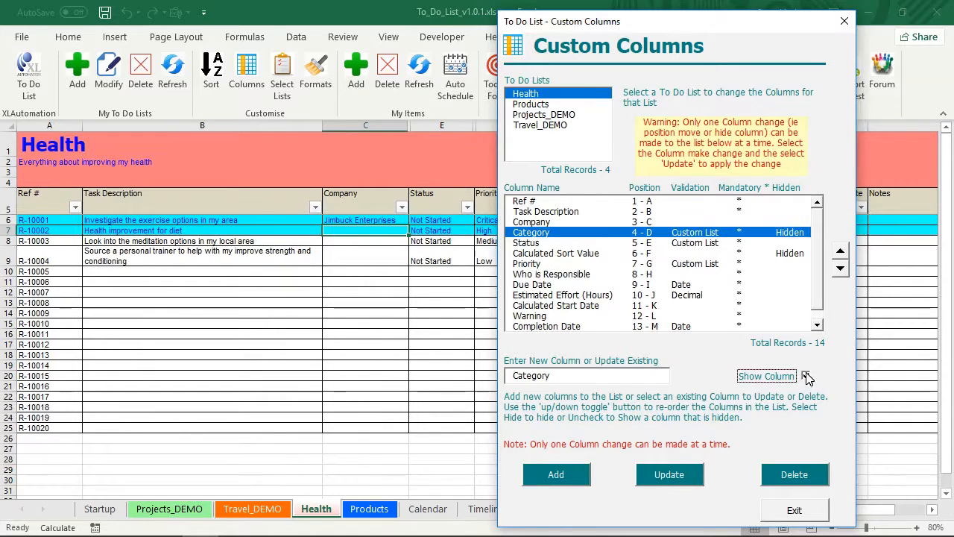
click(671, 474)
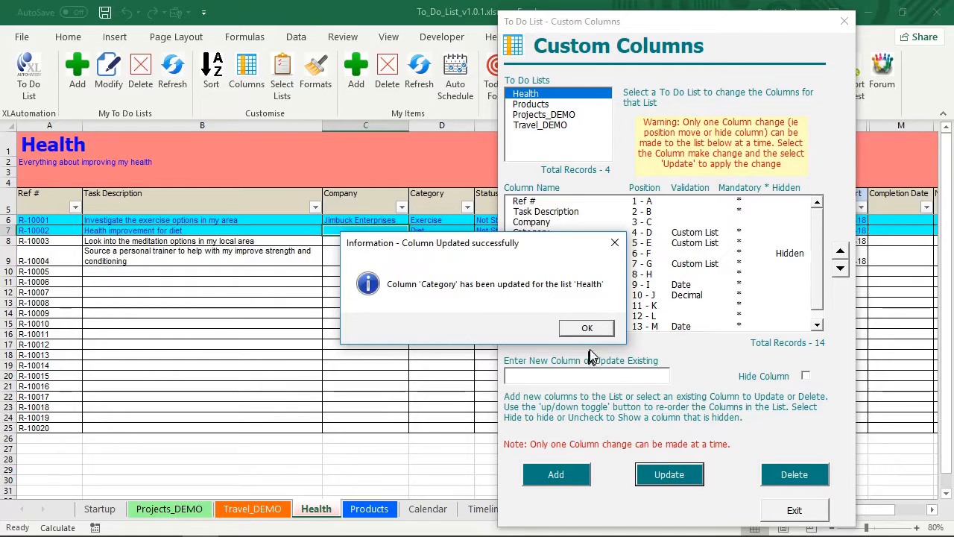
click(587, 329)
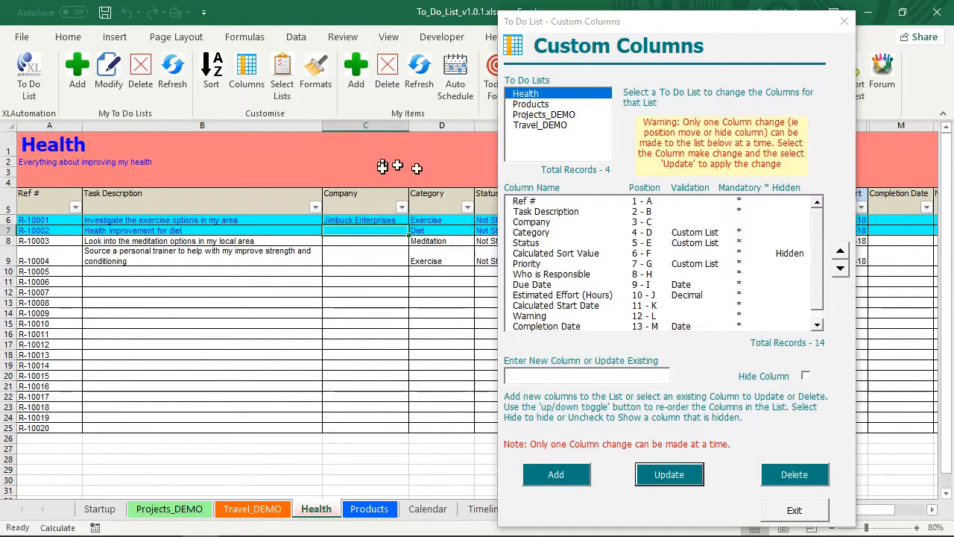
- Delete the Company column from the Health list, confirm the deletion, and exit the custom columns settings
drag(638, 21, 689, 15)
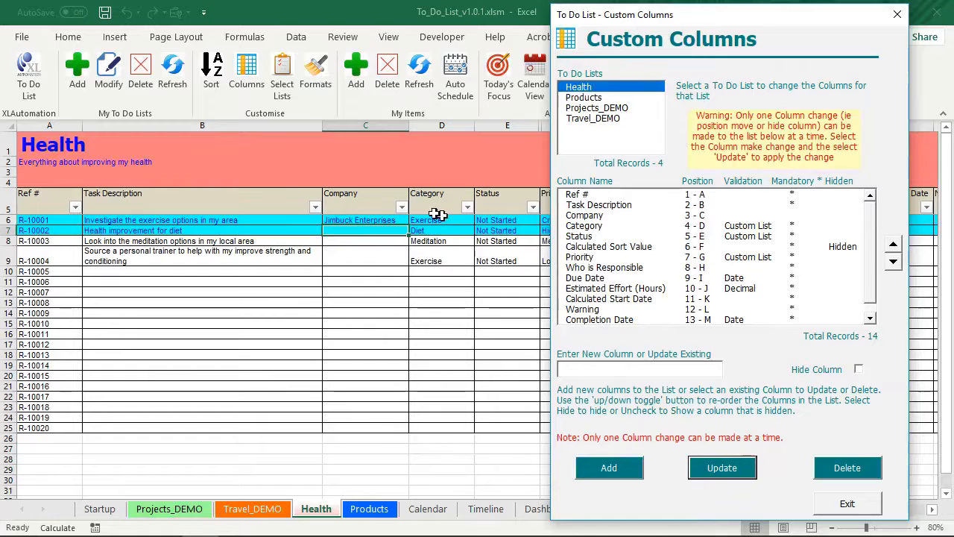
click(602, 216)
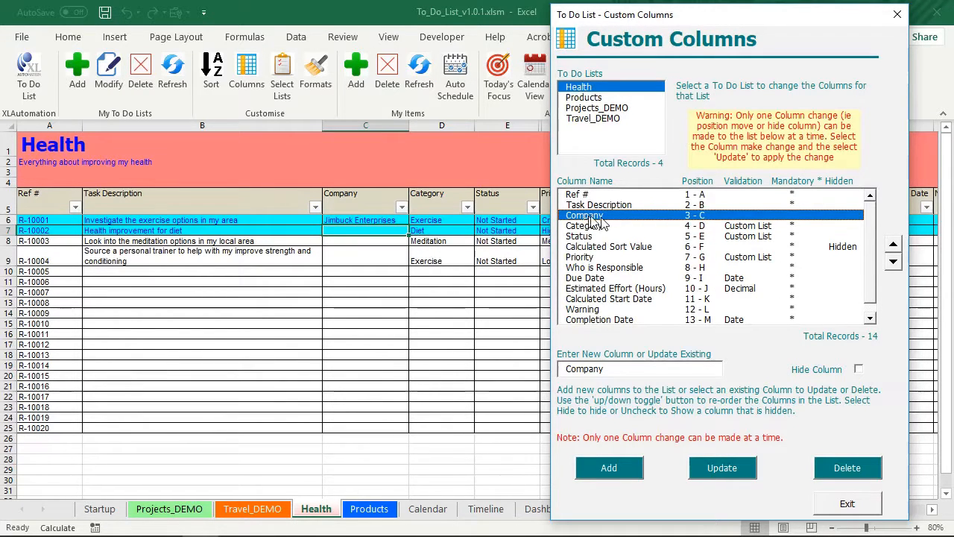
click(848, 468)
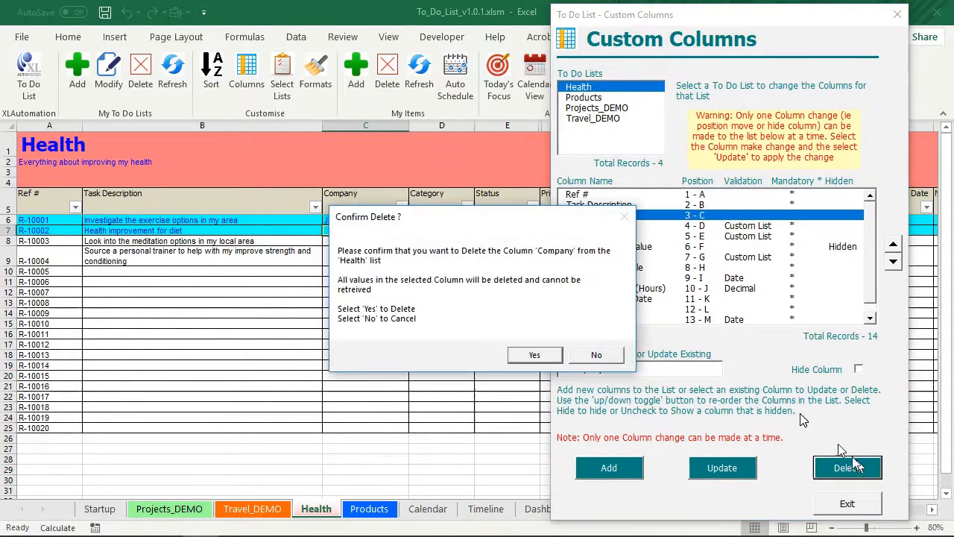
click(535, 354)
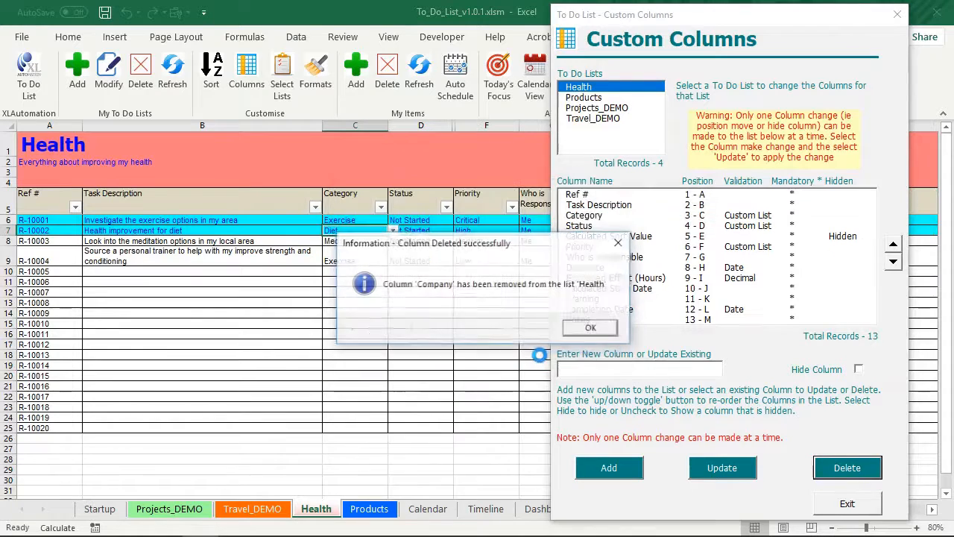
click(592, 328)
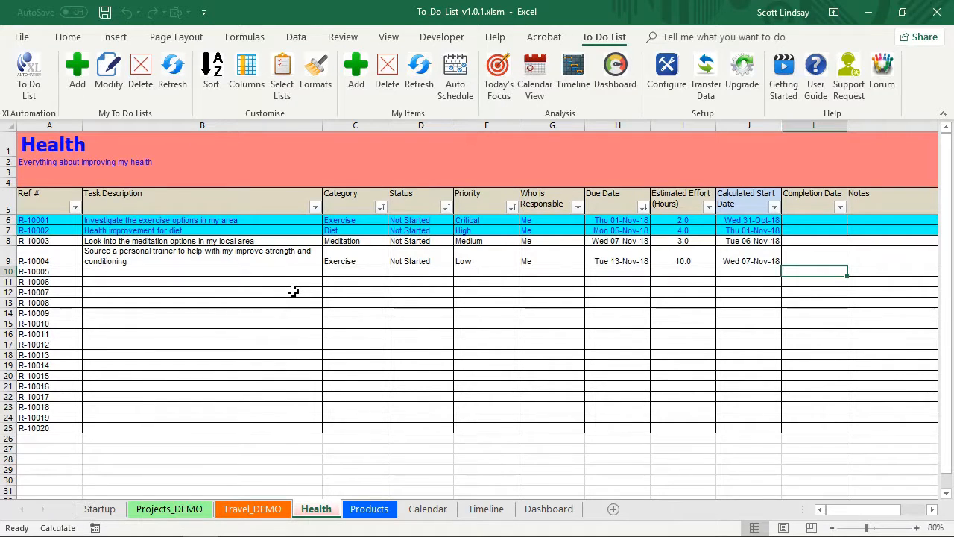
- Open the custom formats settings and move the dialog clear of the highlighted Health tasks
click(318, 73)
drag(449, 86, 628, 70)
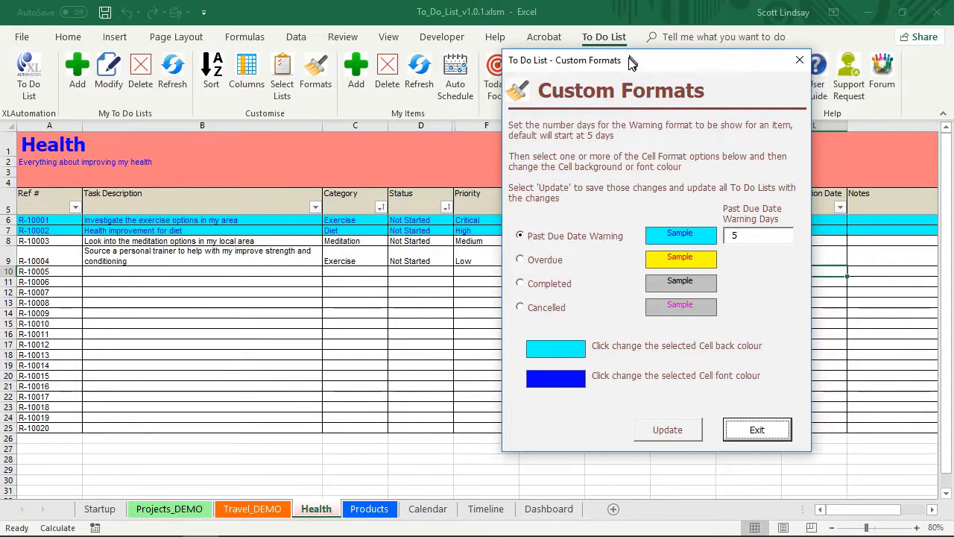
drag(632, 61, 237, 277)
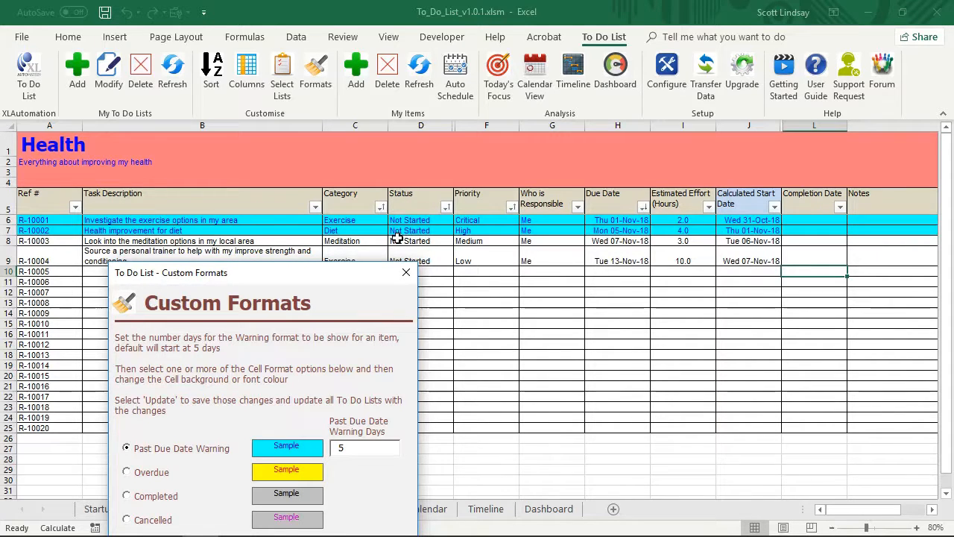
- Set the due date of the Health task about investigating exercise options to 31/10/18
click(617, 222)
text(31/10)
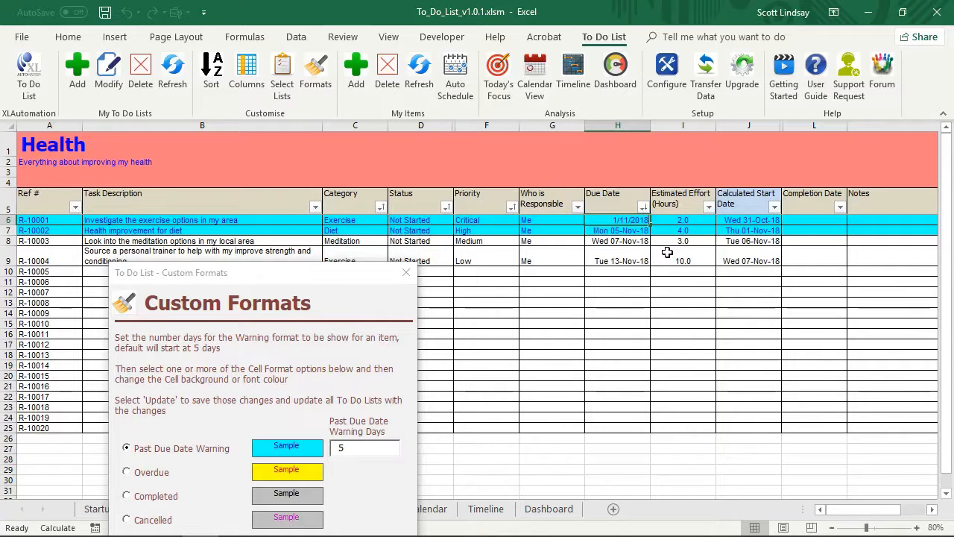
text(/)
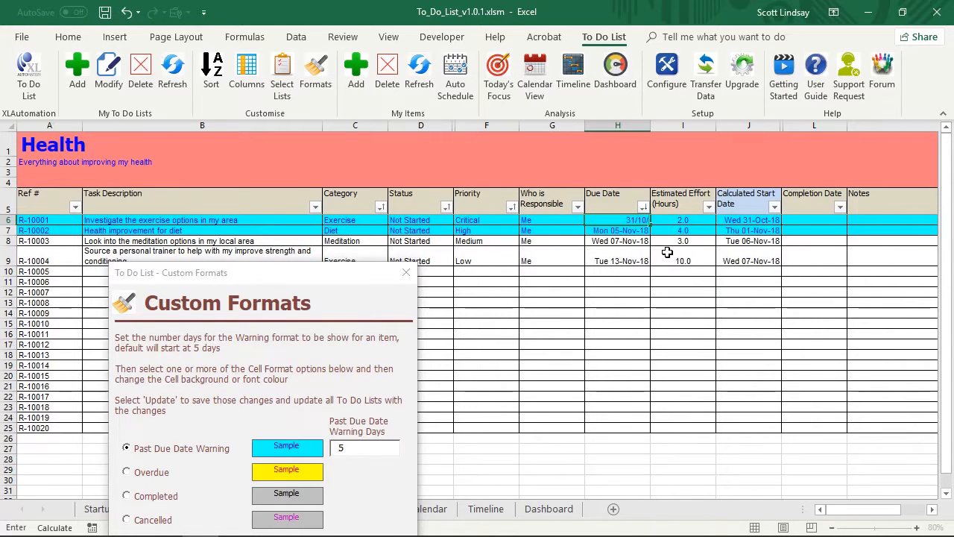
text(18)
key(Return)
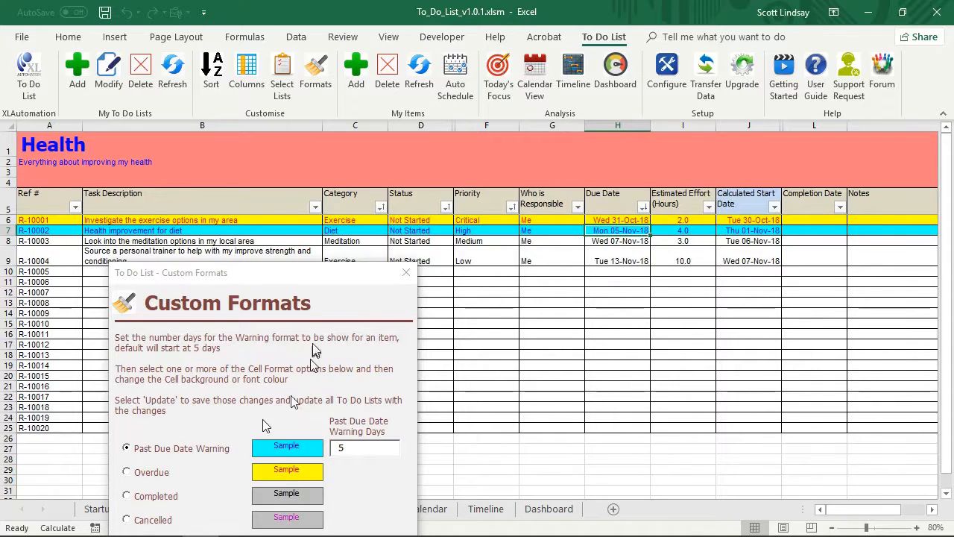
- Move the Custom Formats dialog clear of the task rows, view the Projects_DEMO and Products lists' formatting, and return to the Health list
drag(310, 279, 507, 205)
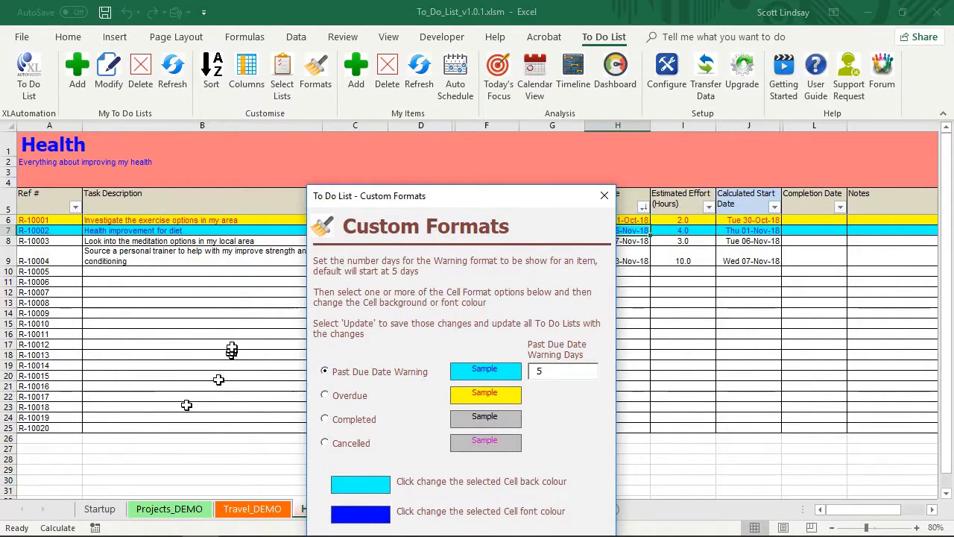
drag(428, 195, 644, 104)
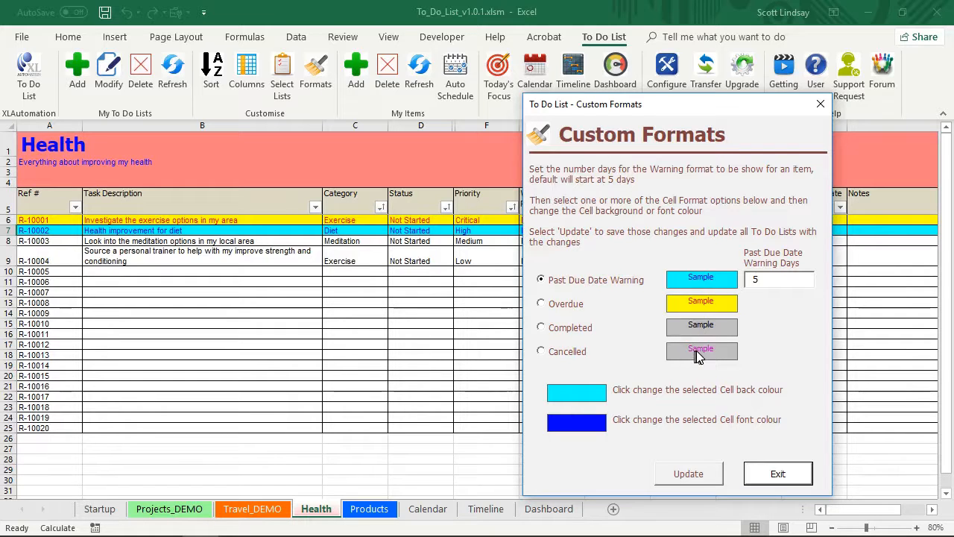
click(188, 508)
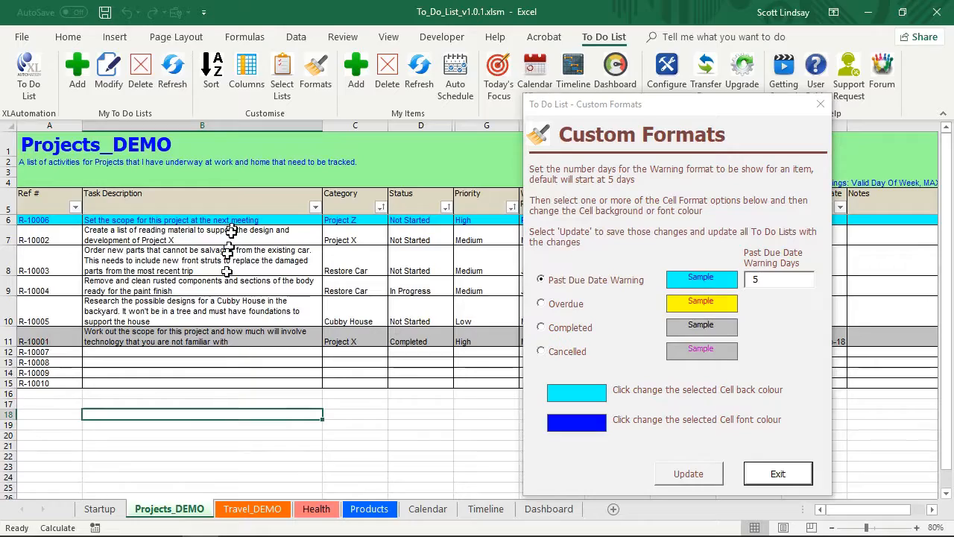
click(368, 508)
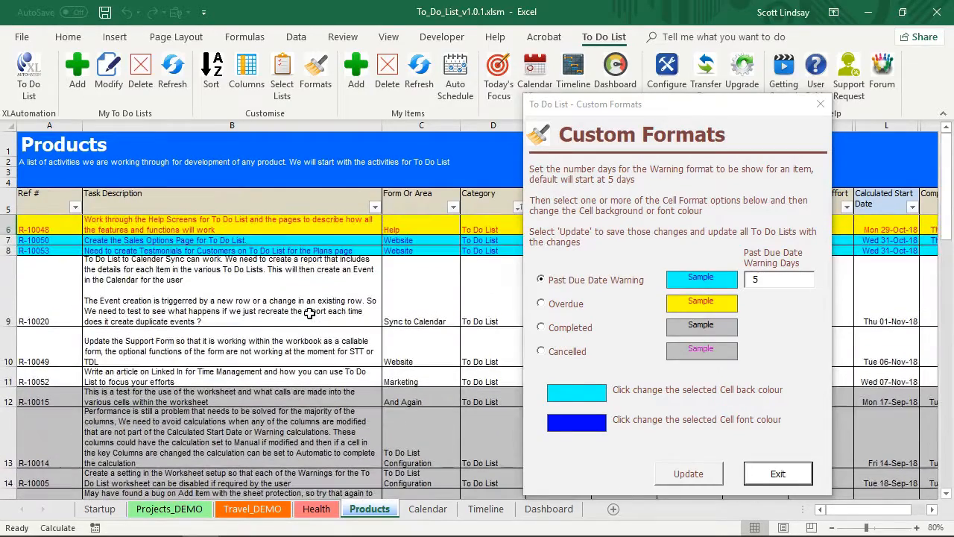
click(317, 509)
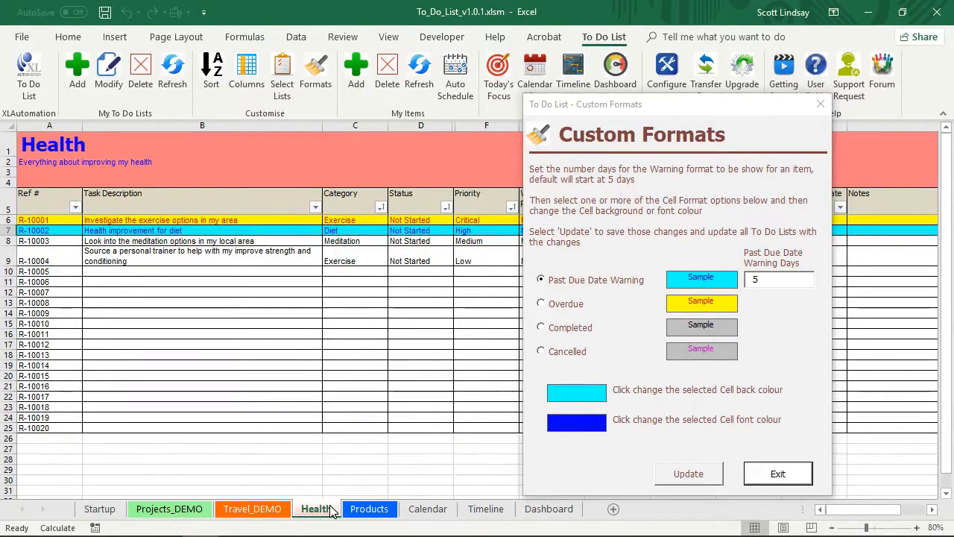
- Review the background and font colours of the Overdue, Completed and Cancelled formats, ending with Overdue selected
click(542, 303)
click(542, 328)
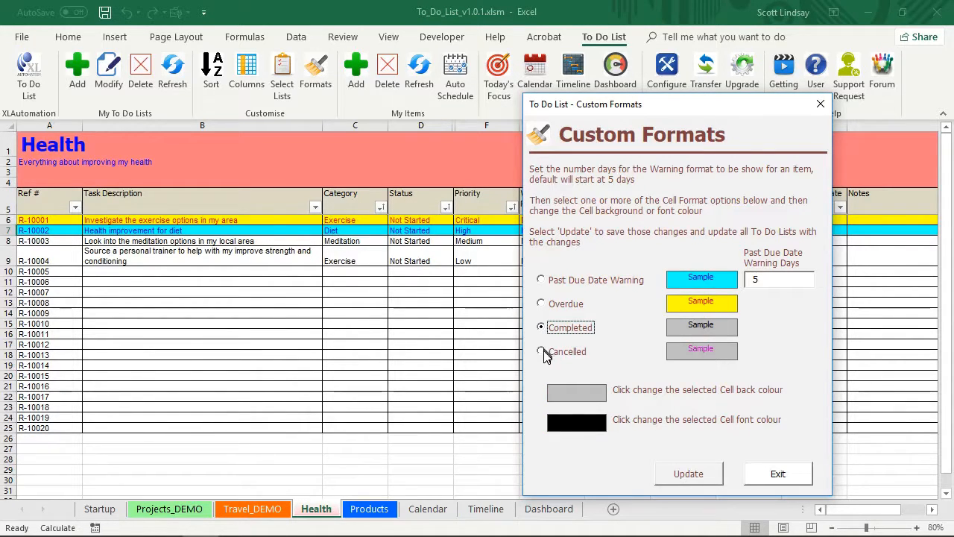
click(542, 352)
click(552, 306)
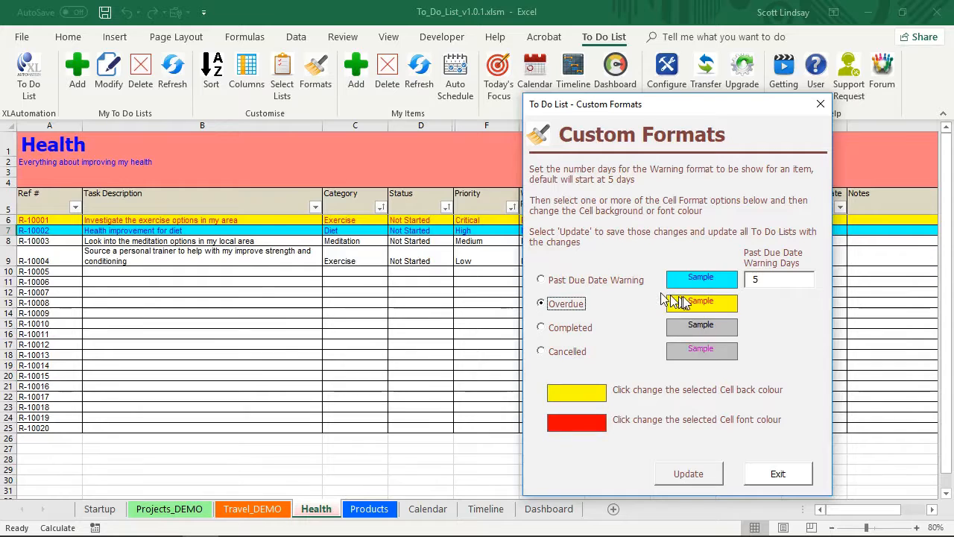
- View the colour choices for the Overdue format's cell background and font, cancelling each without picking a colour
click(584, 390)
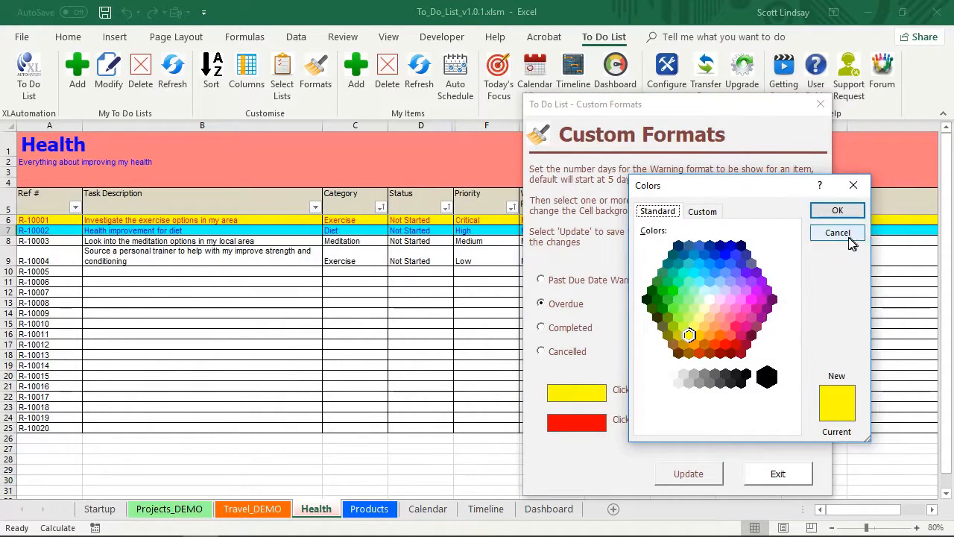
click(837, 233)
click(584, 422)
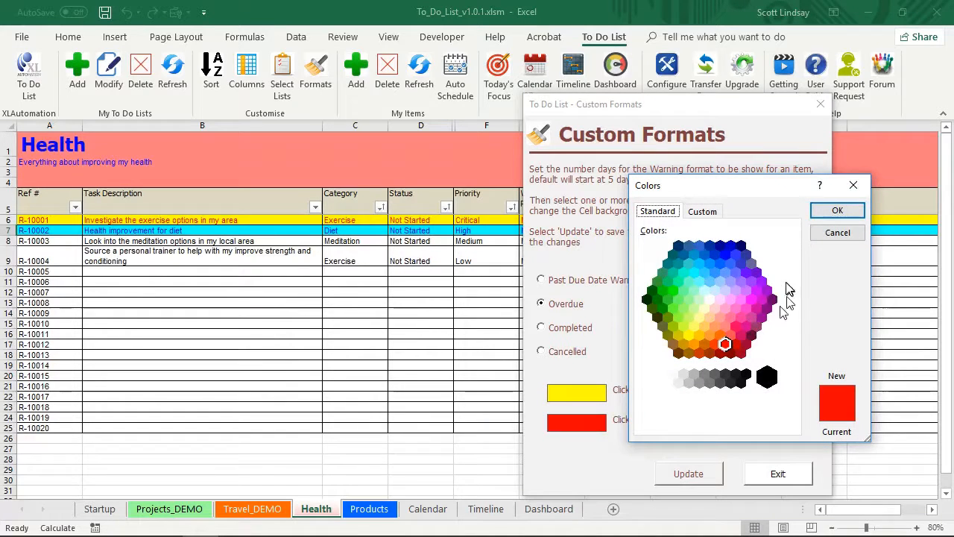
click(836, 233)
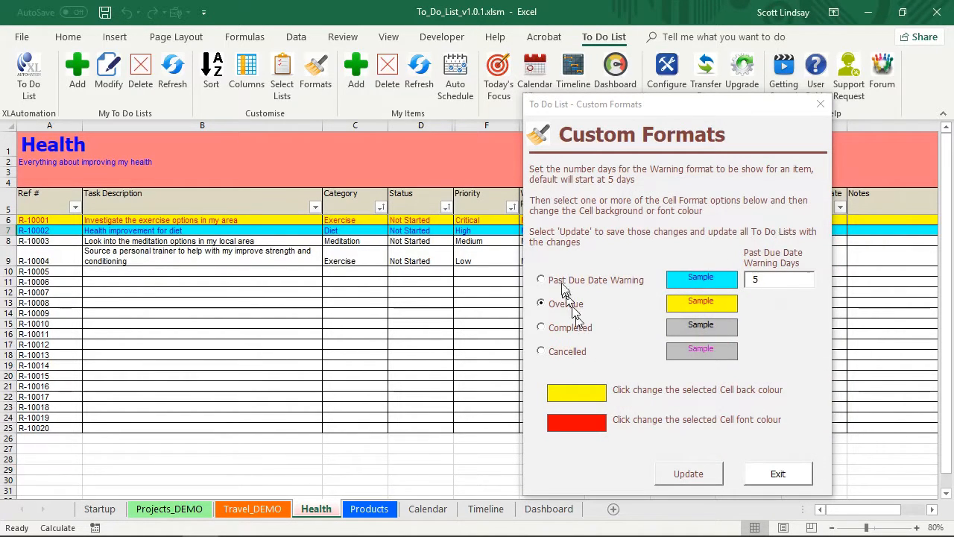